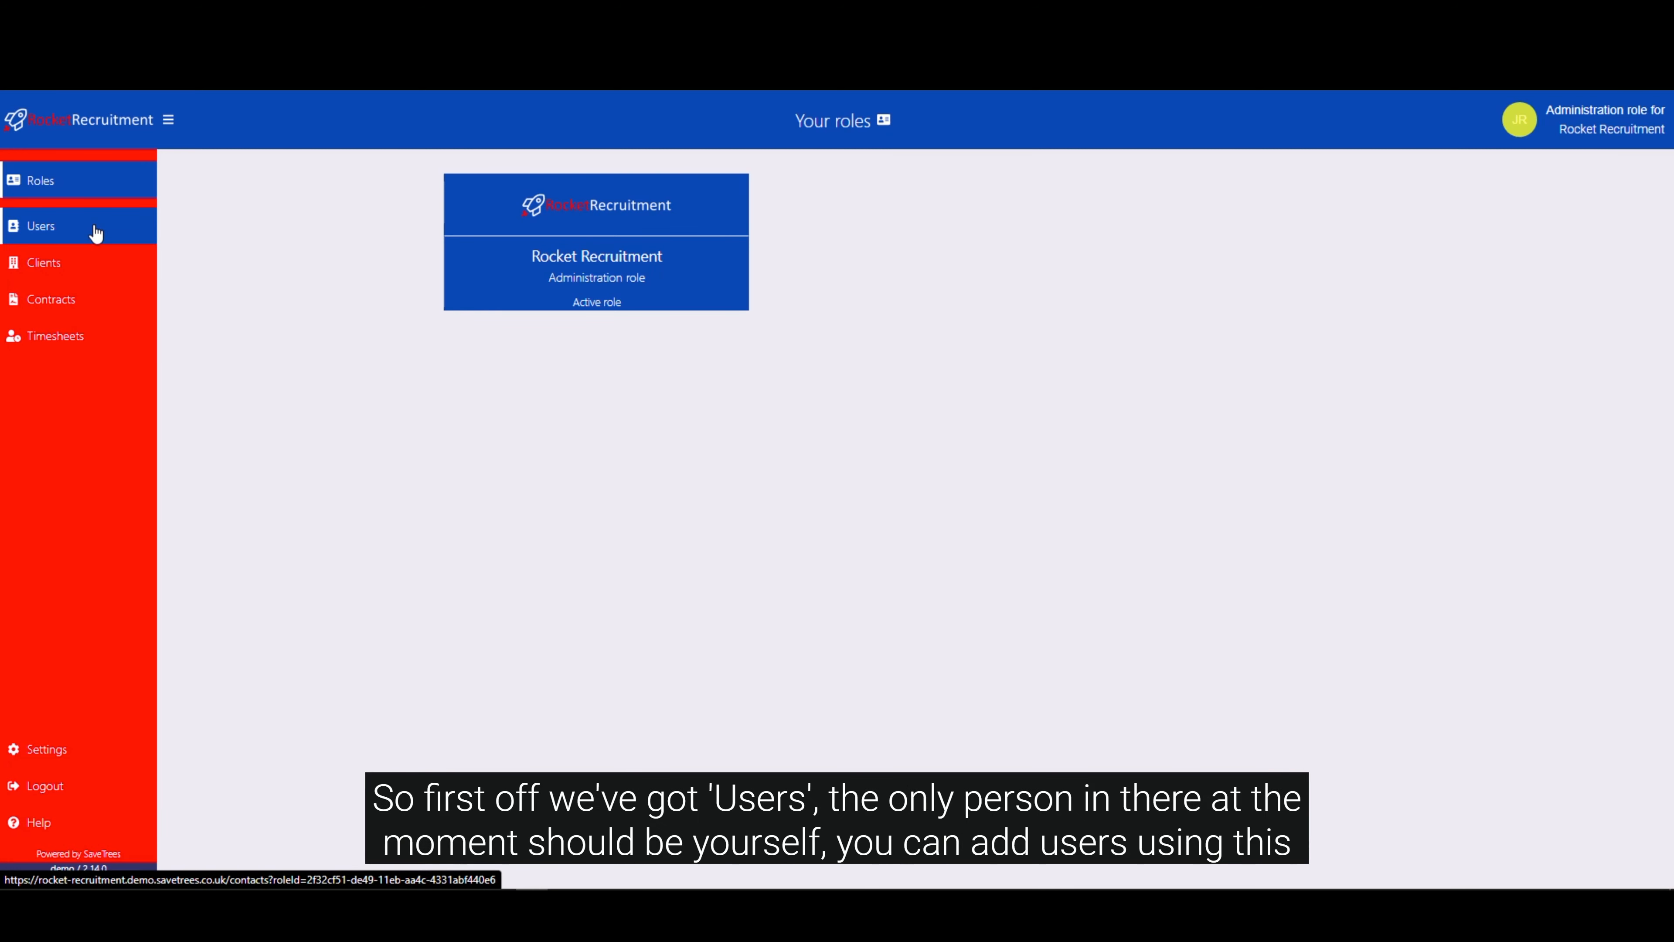
# Add a user with the contractor's full name, email address and telephone number, leaving the reference blank.
pyautogui.click(92, 228)
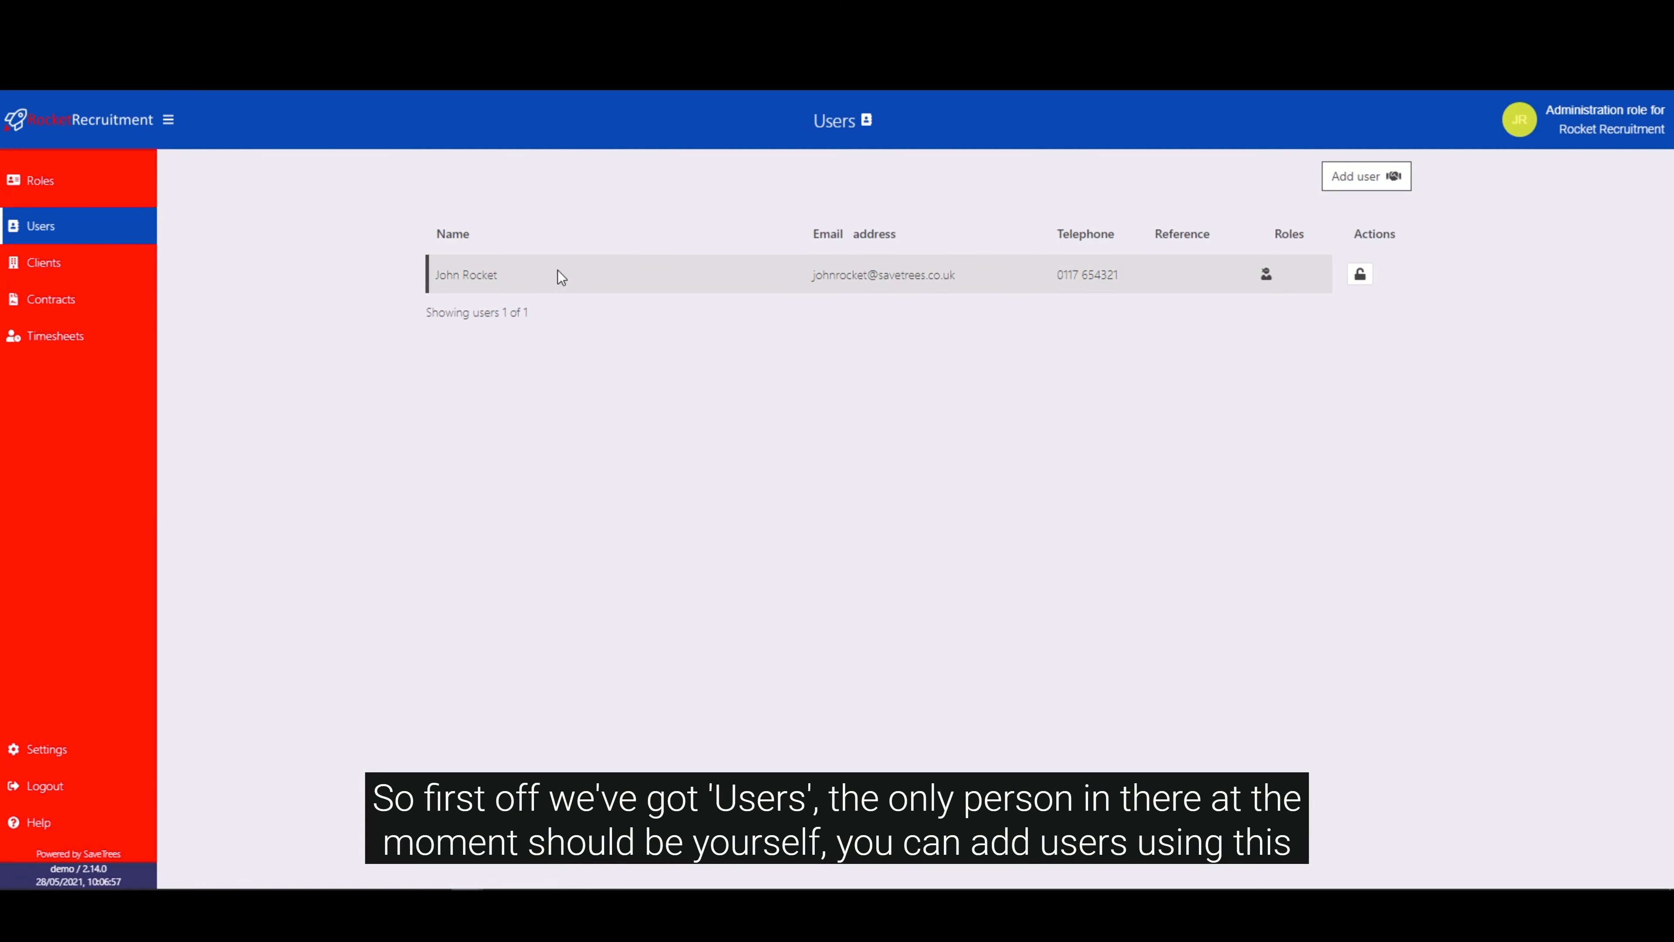
pyautogui.click(1373, 177)
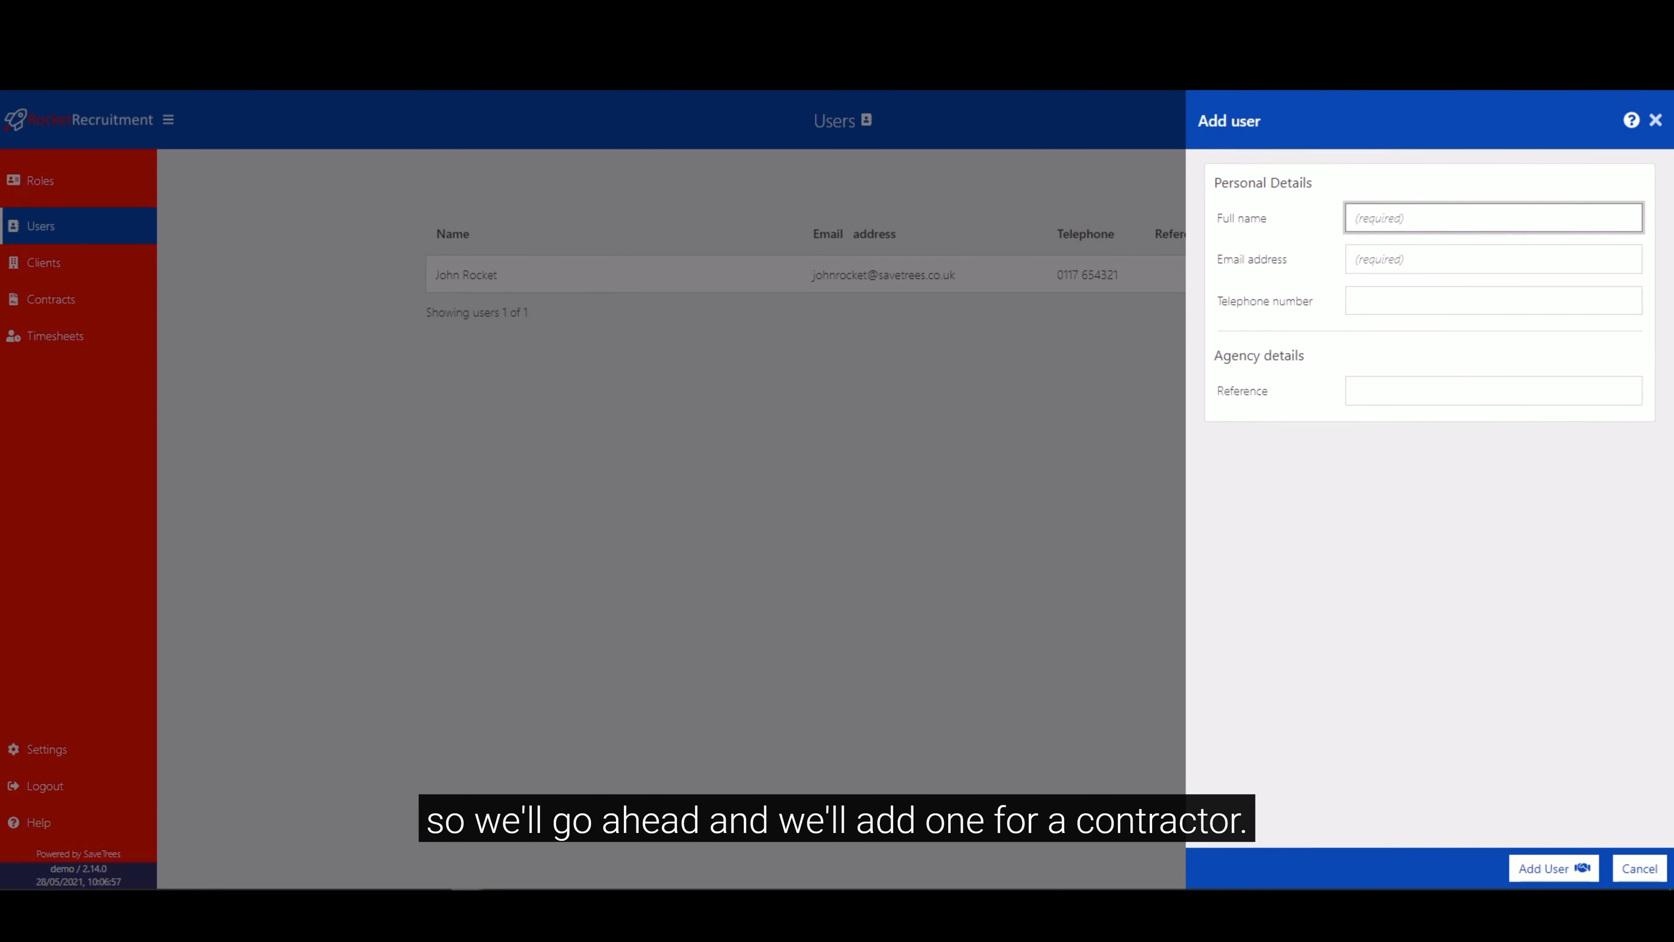
pyautogui.click(531, 890)
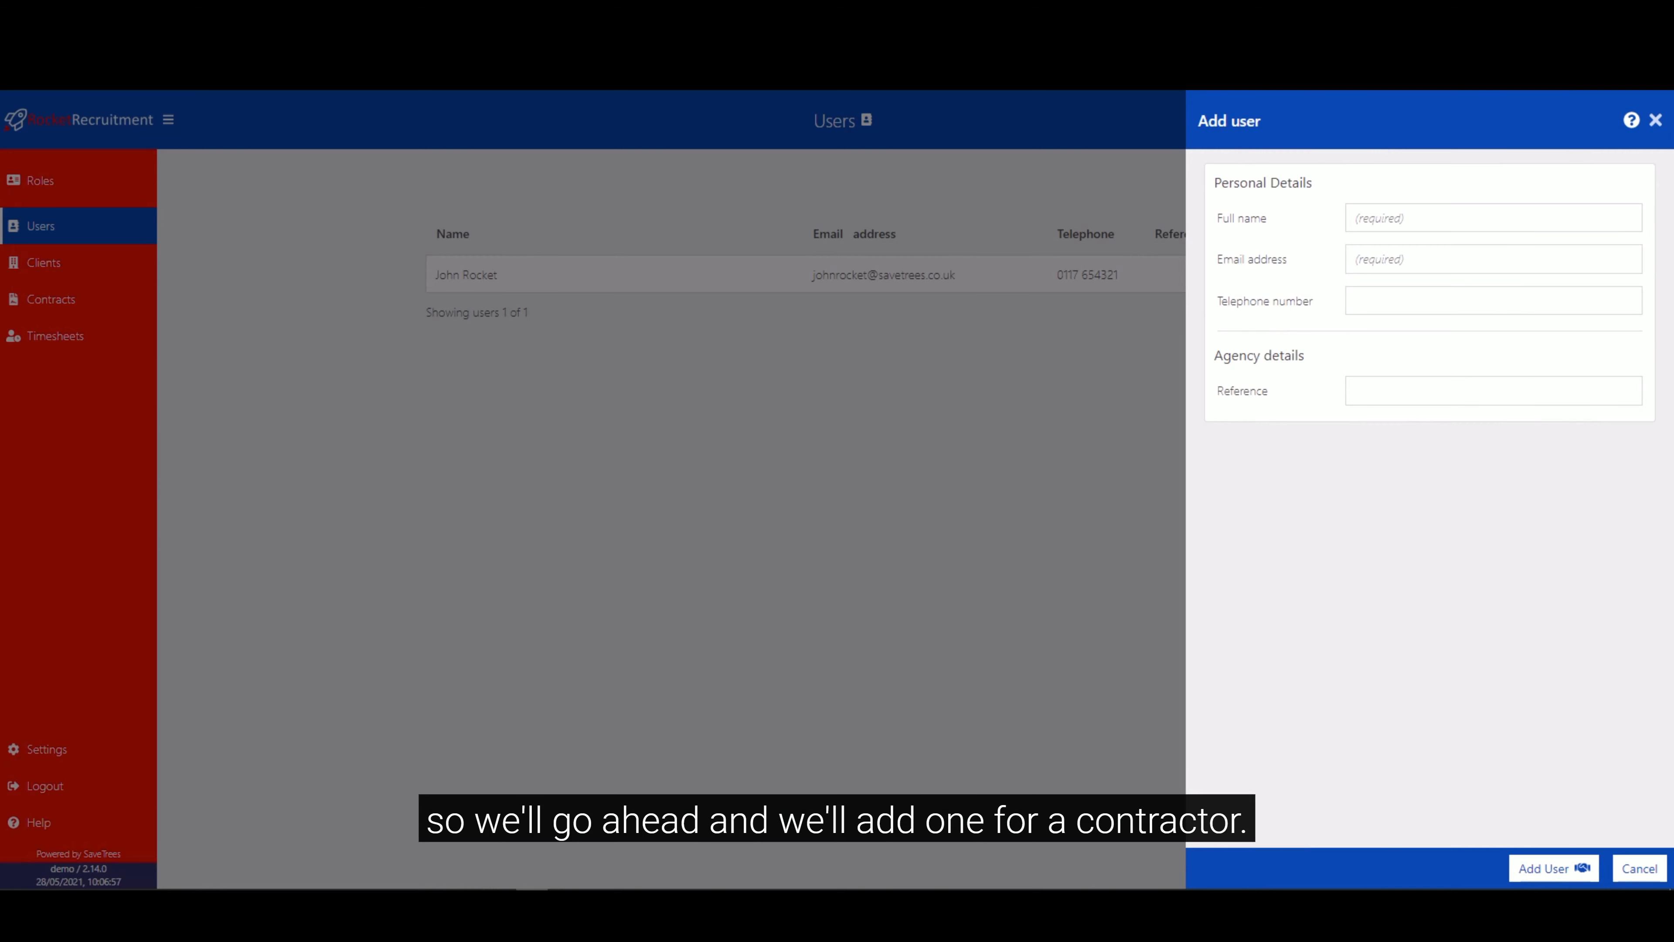
pyautogui.click(1431, 217)
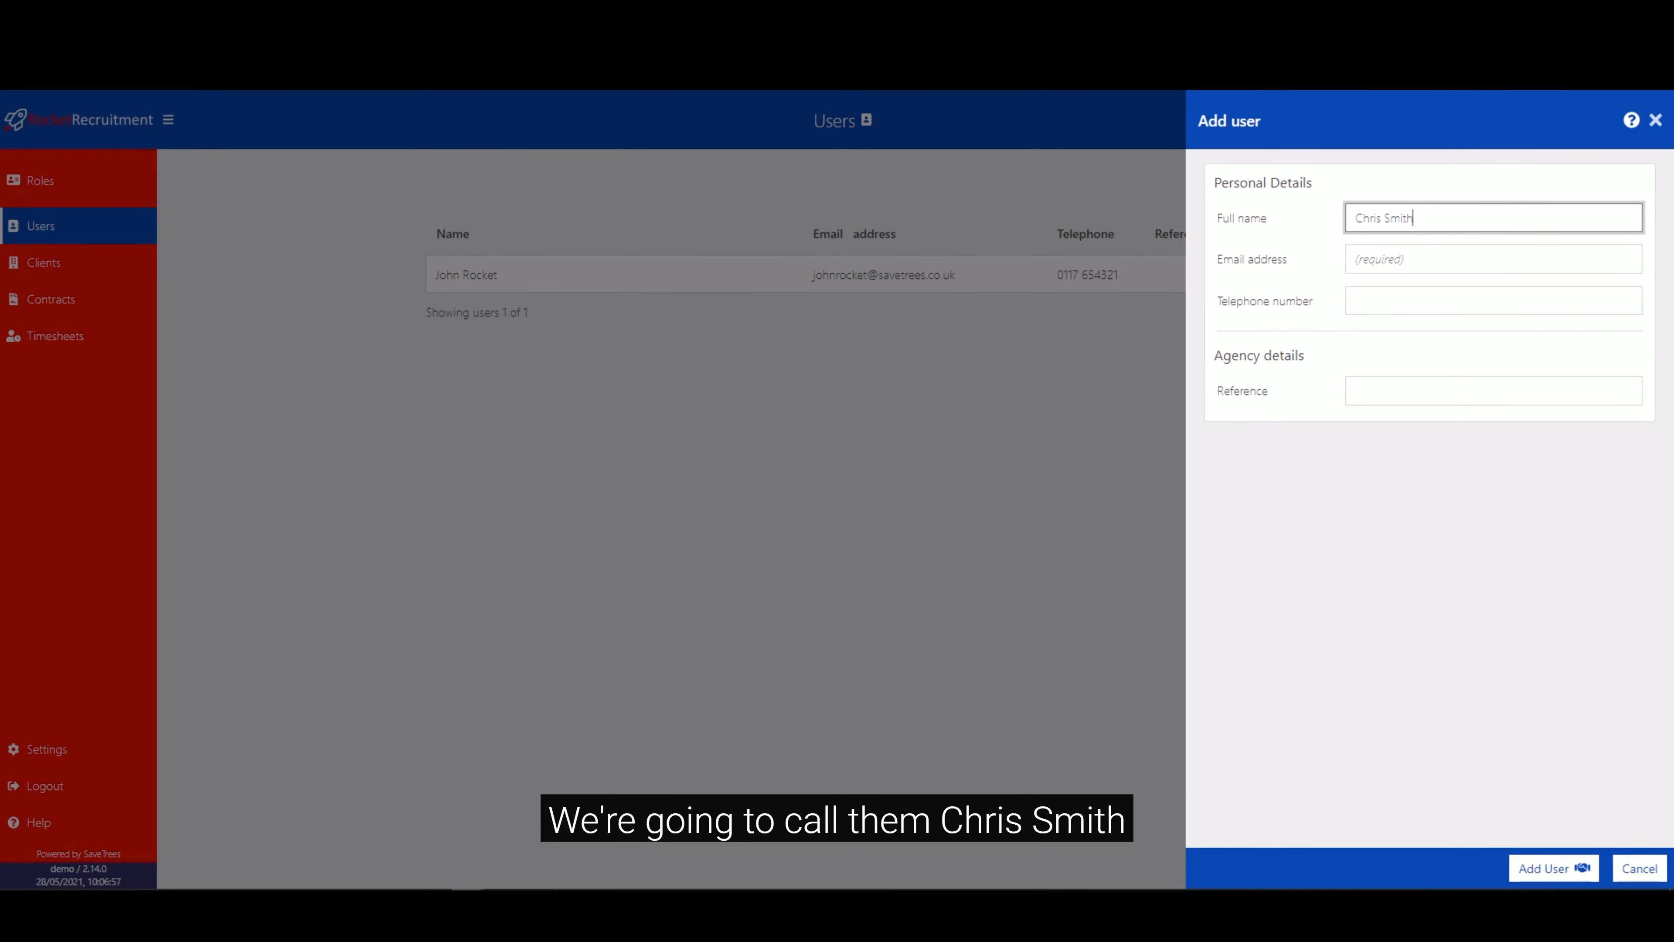
pyautogui.press('Tab')
pyautogui.click(1424, 294)
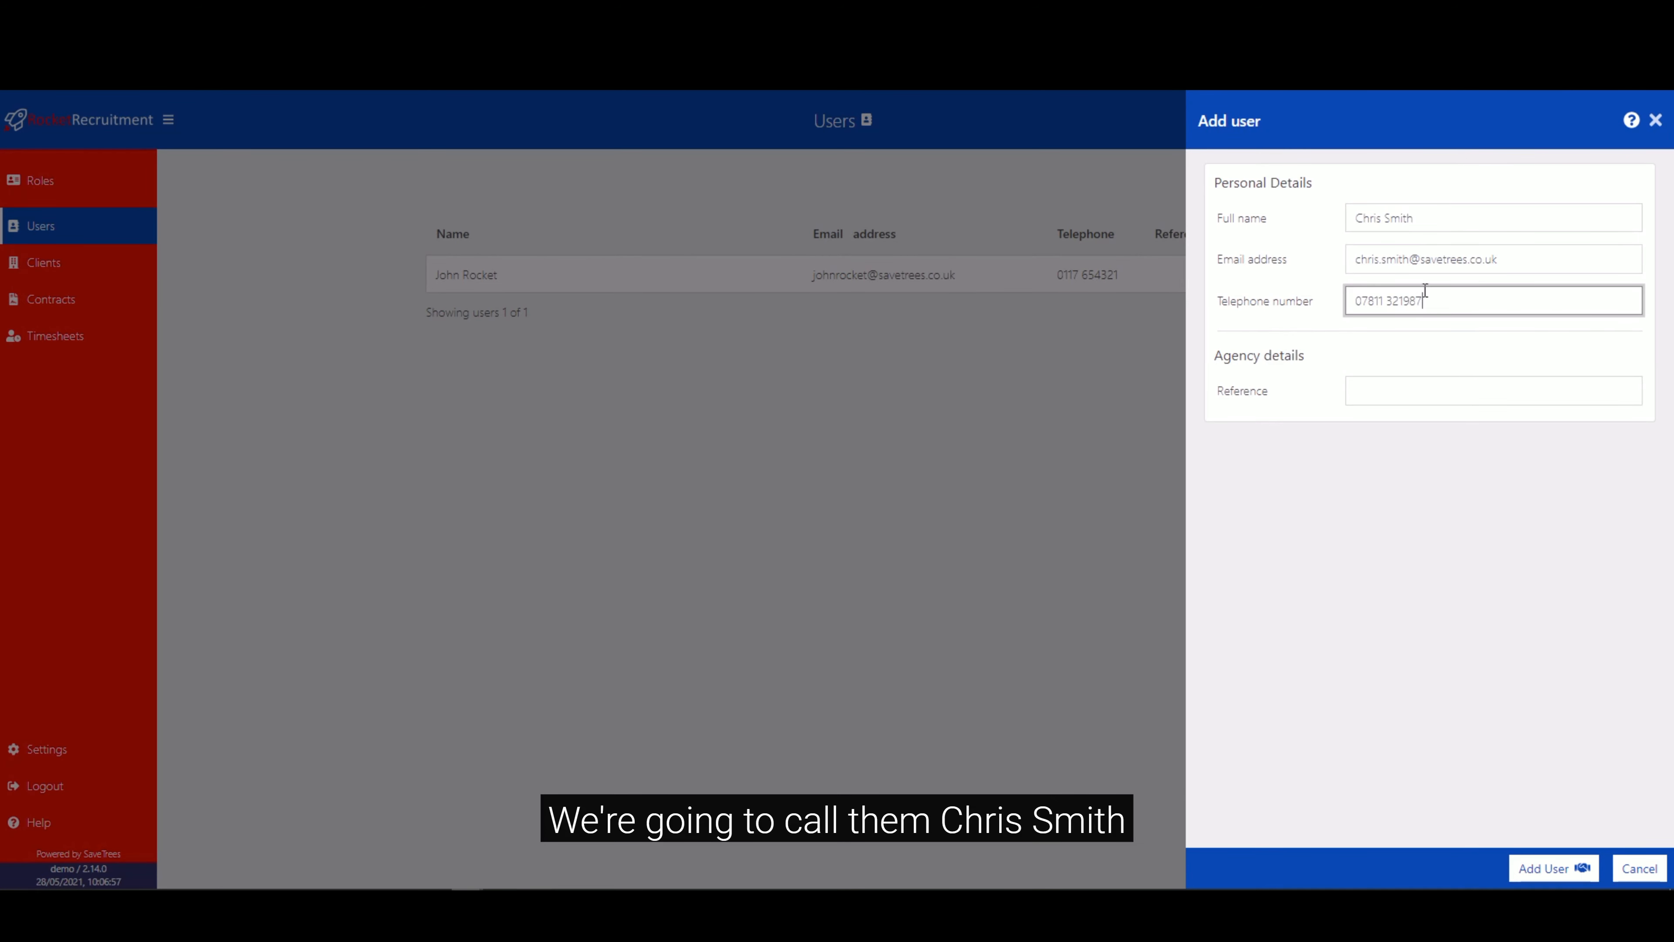
pyautogui.click(1389, 388)
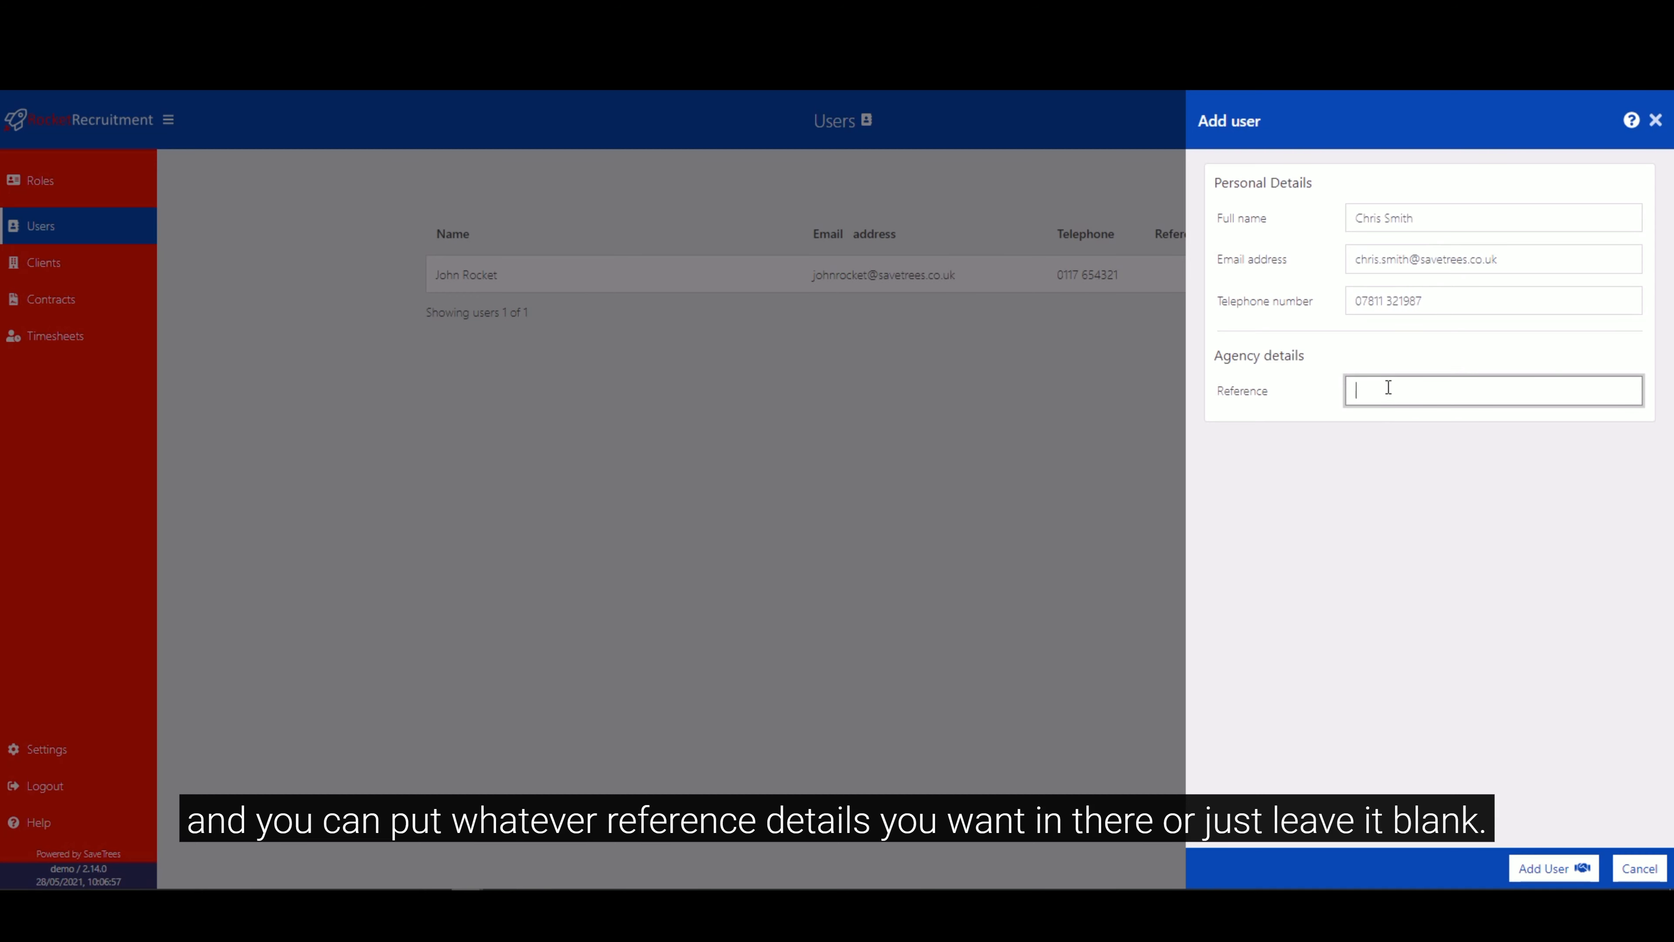
pyautogui.click(1560, 869)
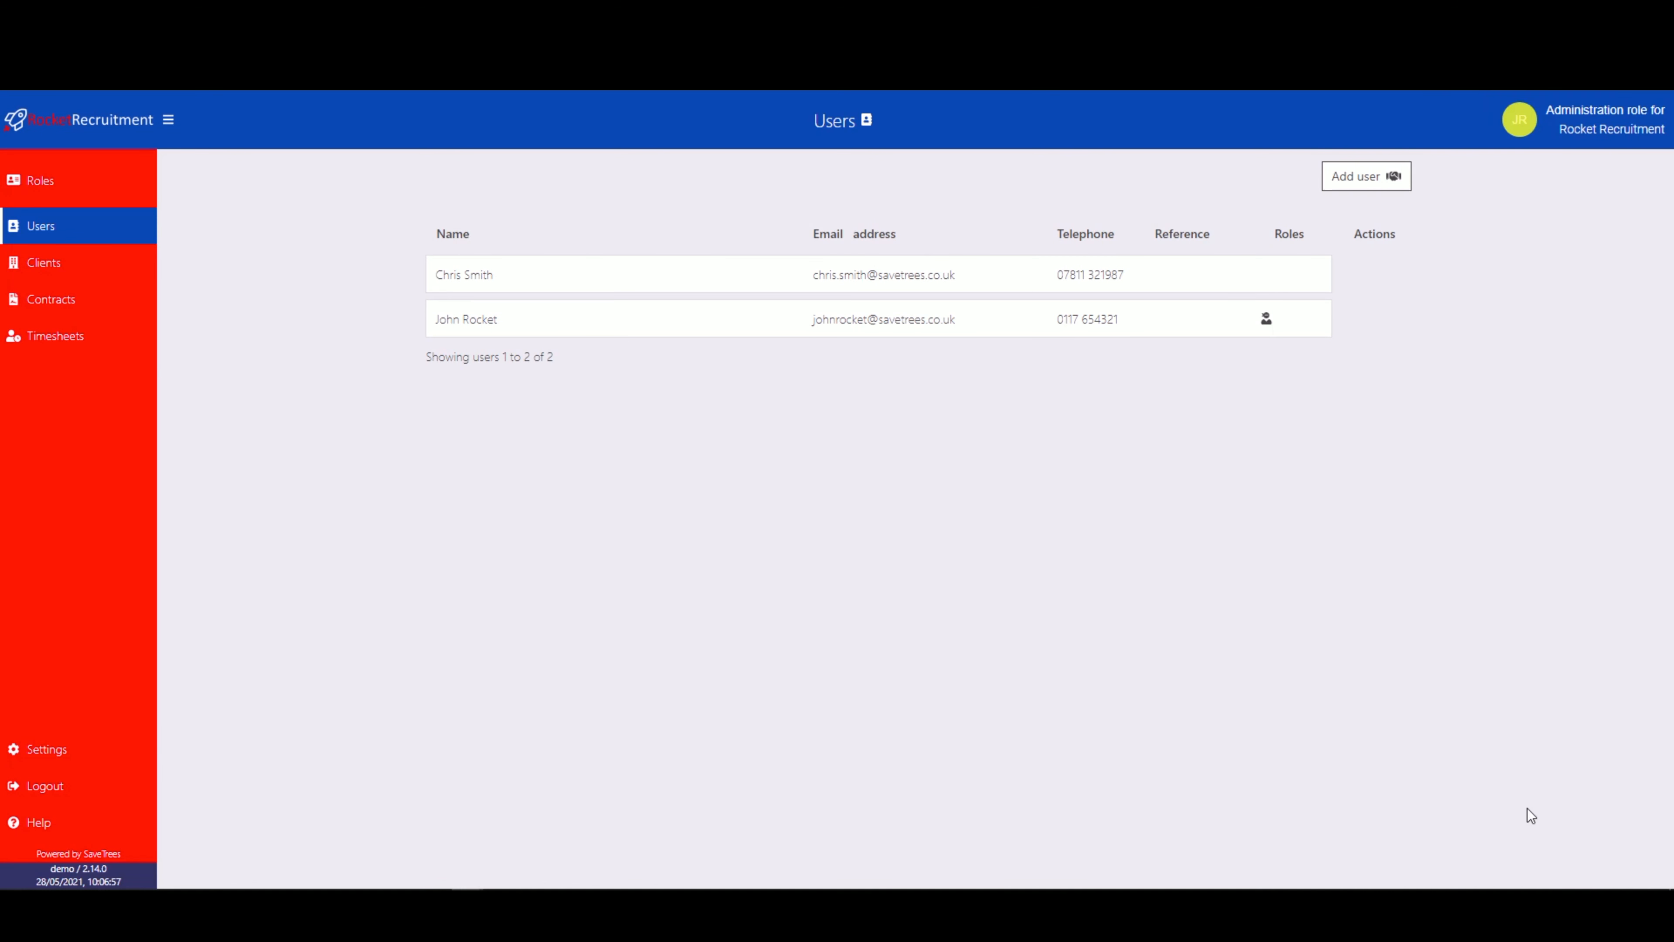
pyautogui.moveTo(473, 265)
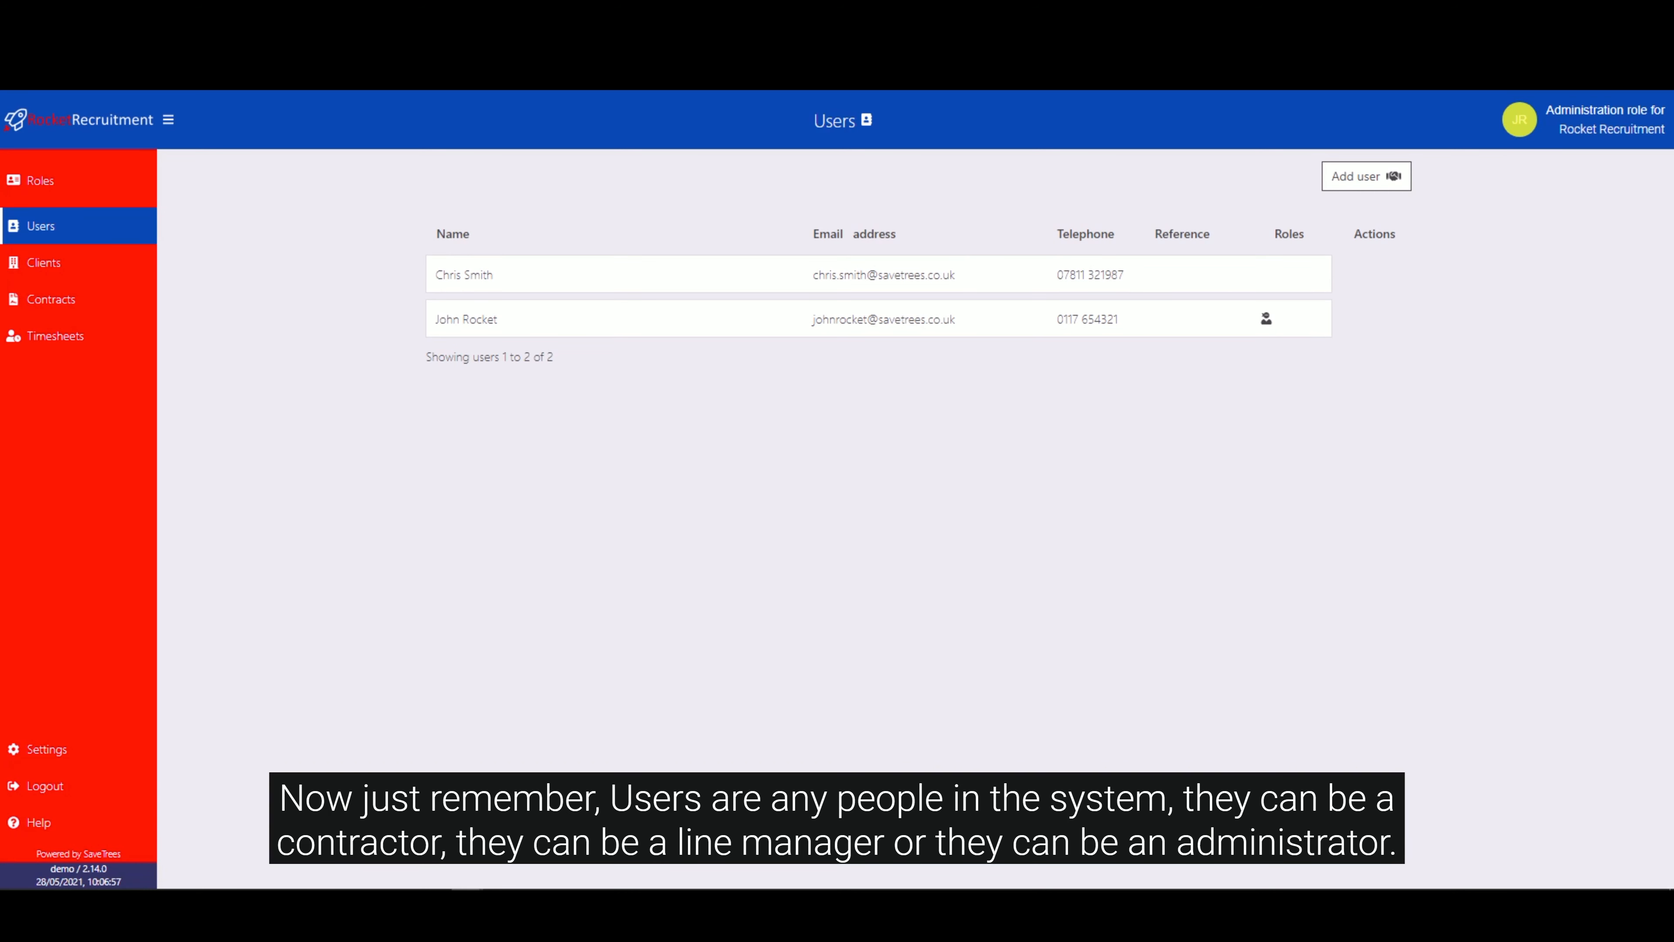
# Add the client NASA with its telephone number, leaving the timesheet email and reference blank.
pyautogui.click(95, 265)
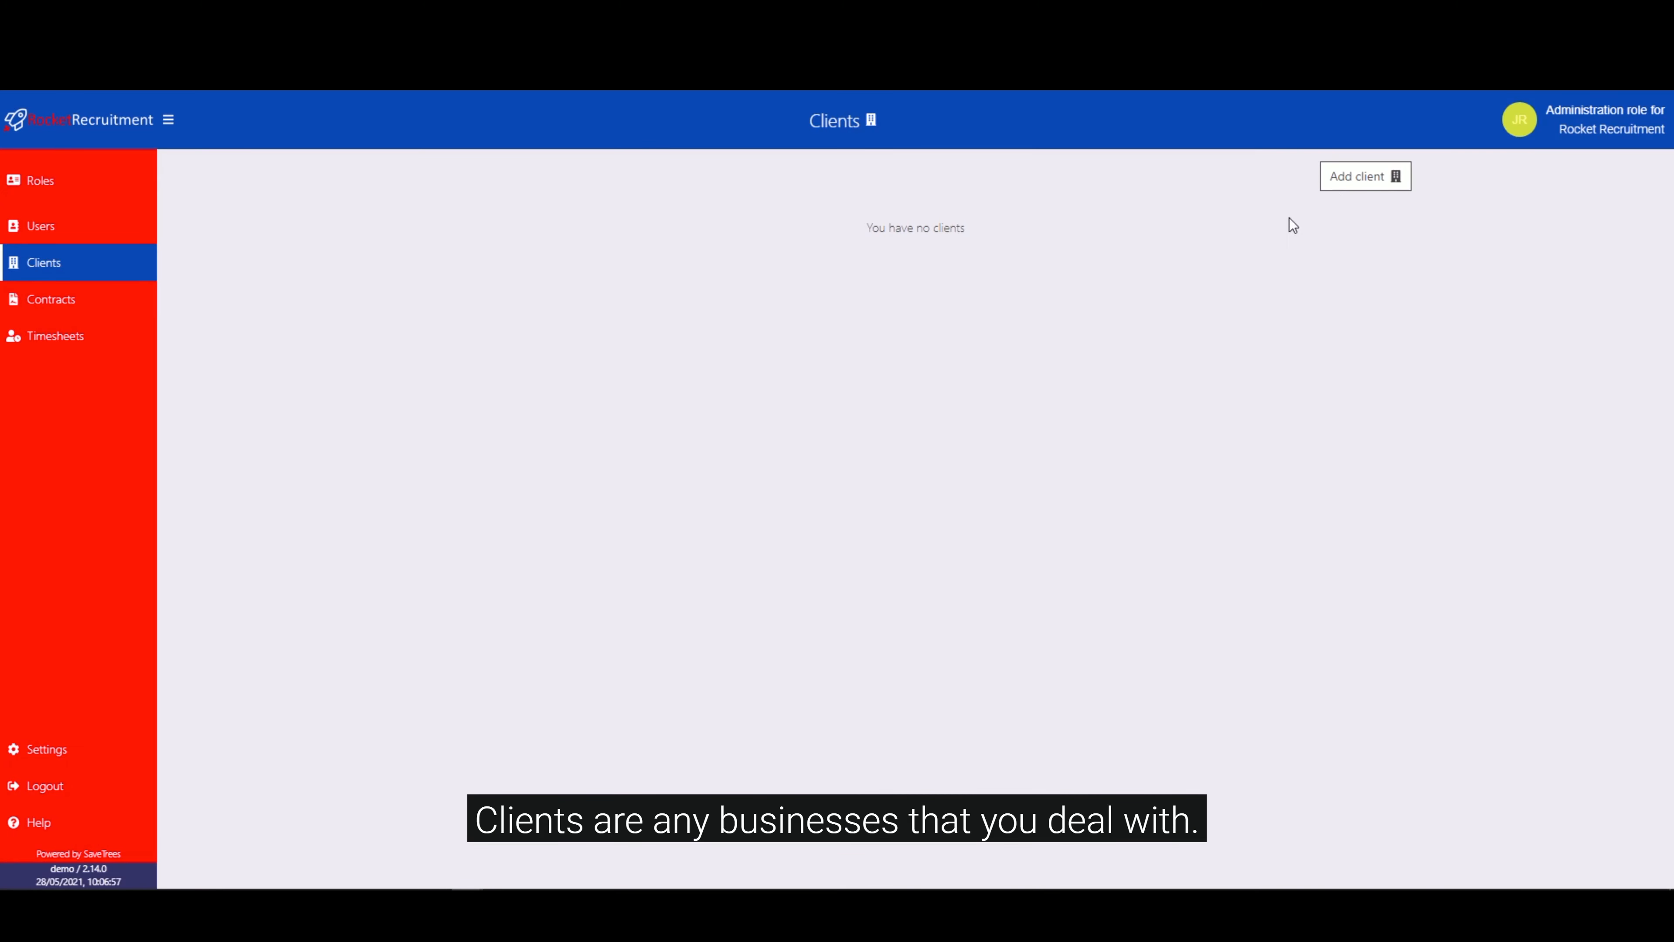
pyautogui.click(1339, 181)
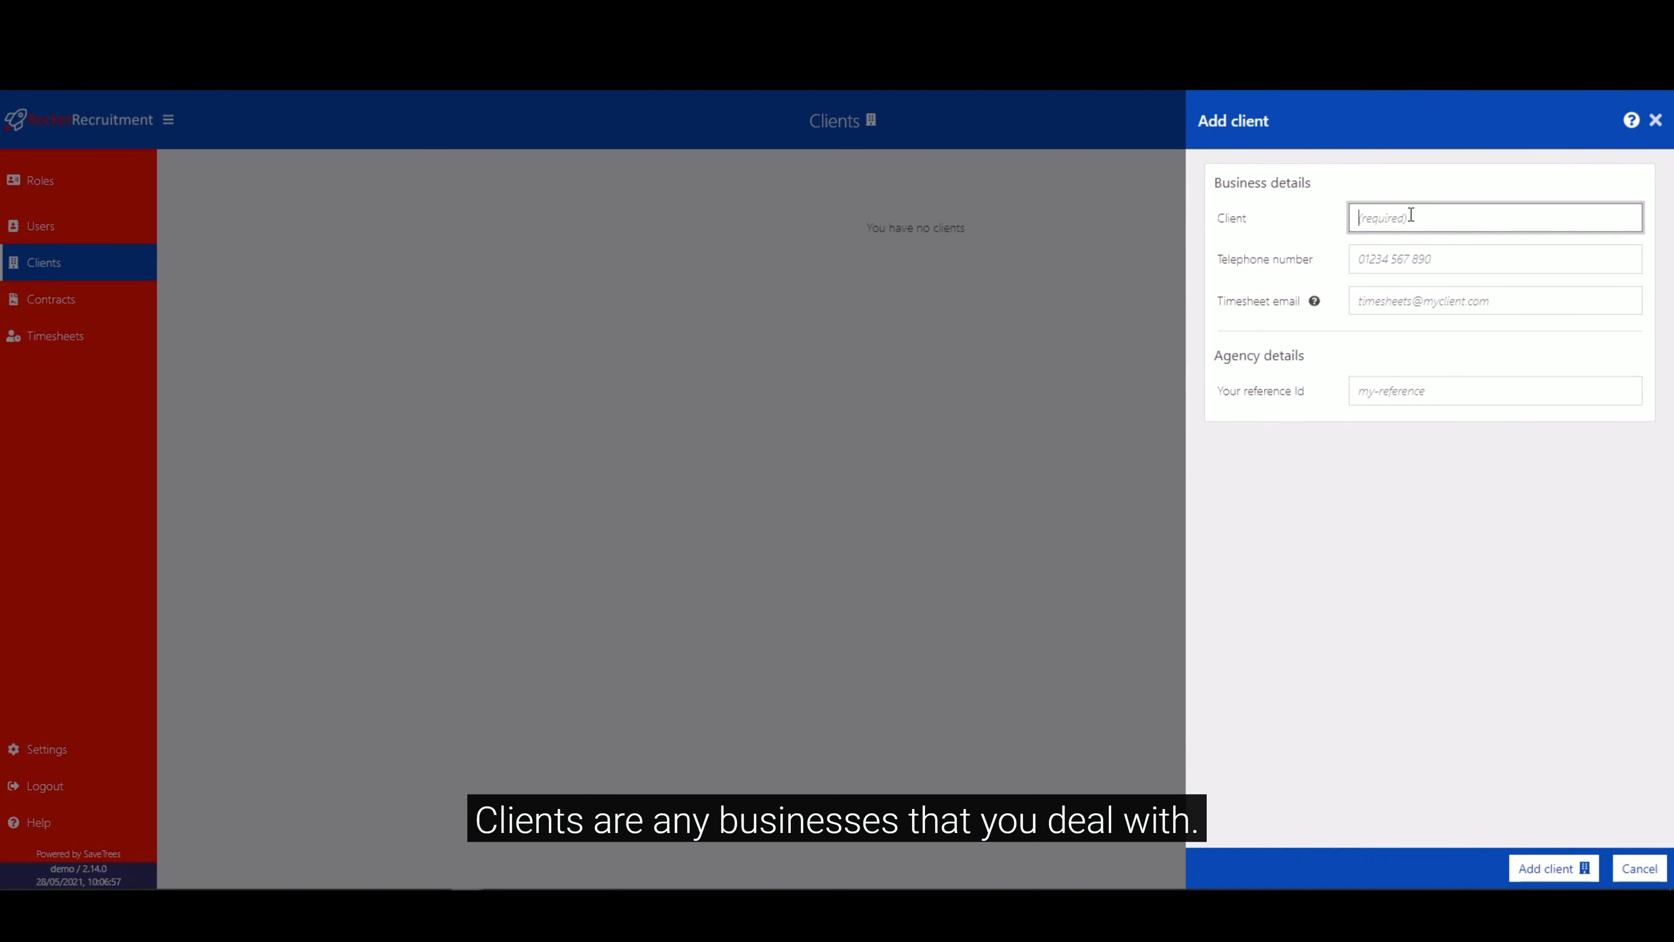
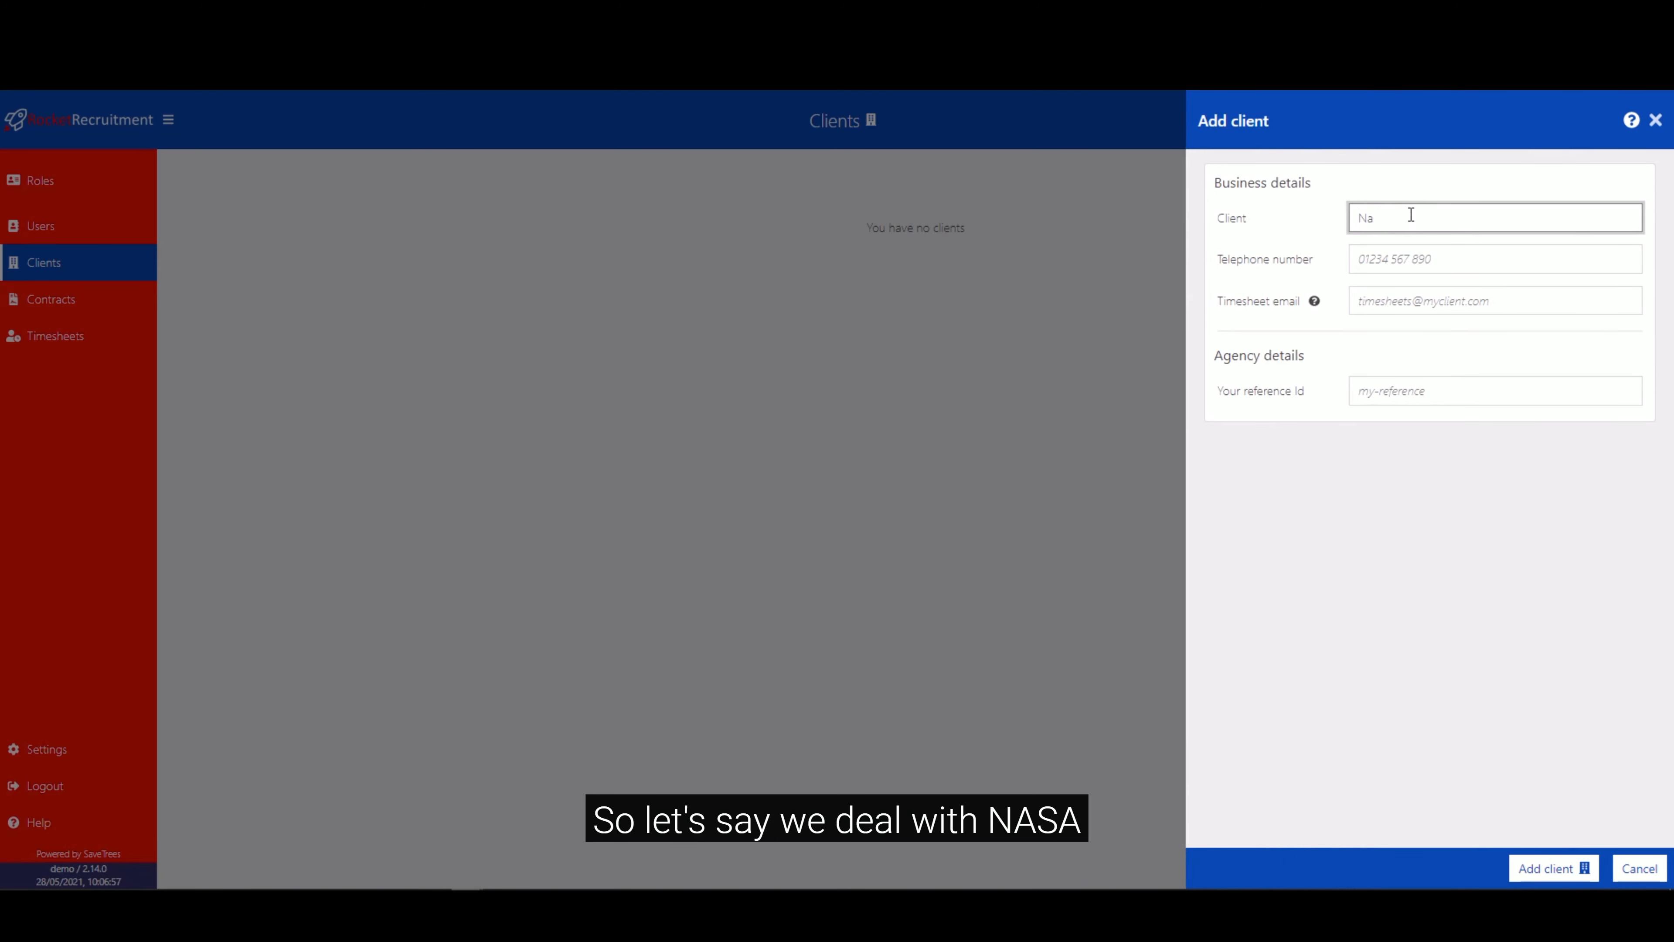
pyautogui.press('Tab')
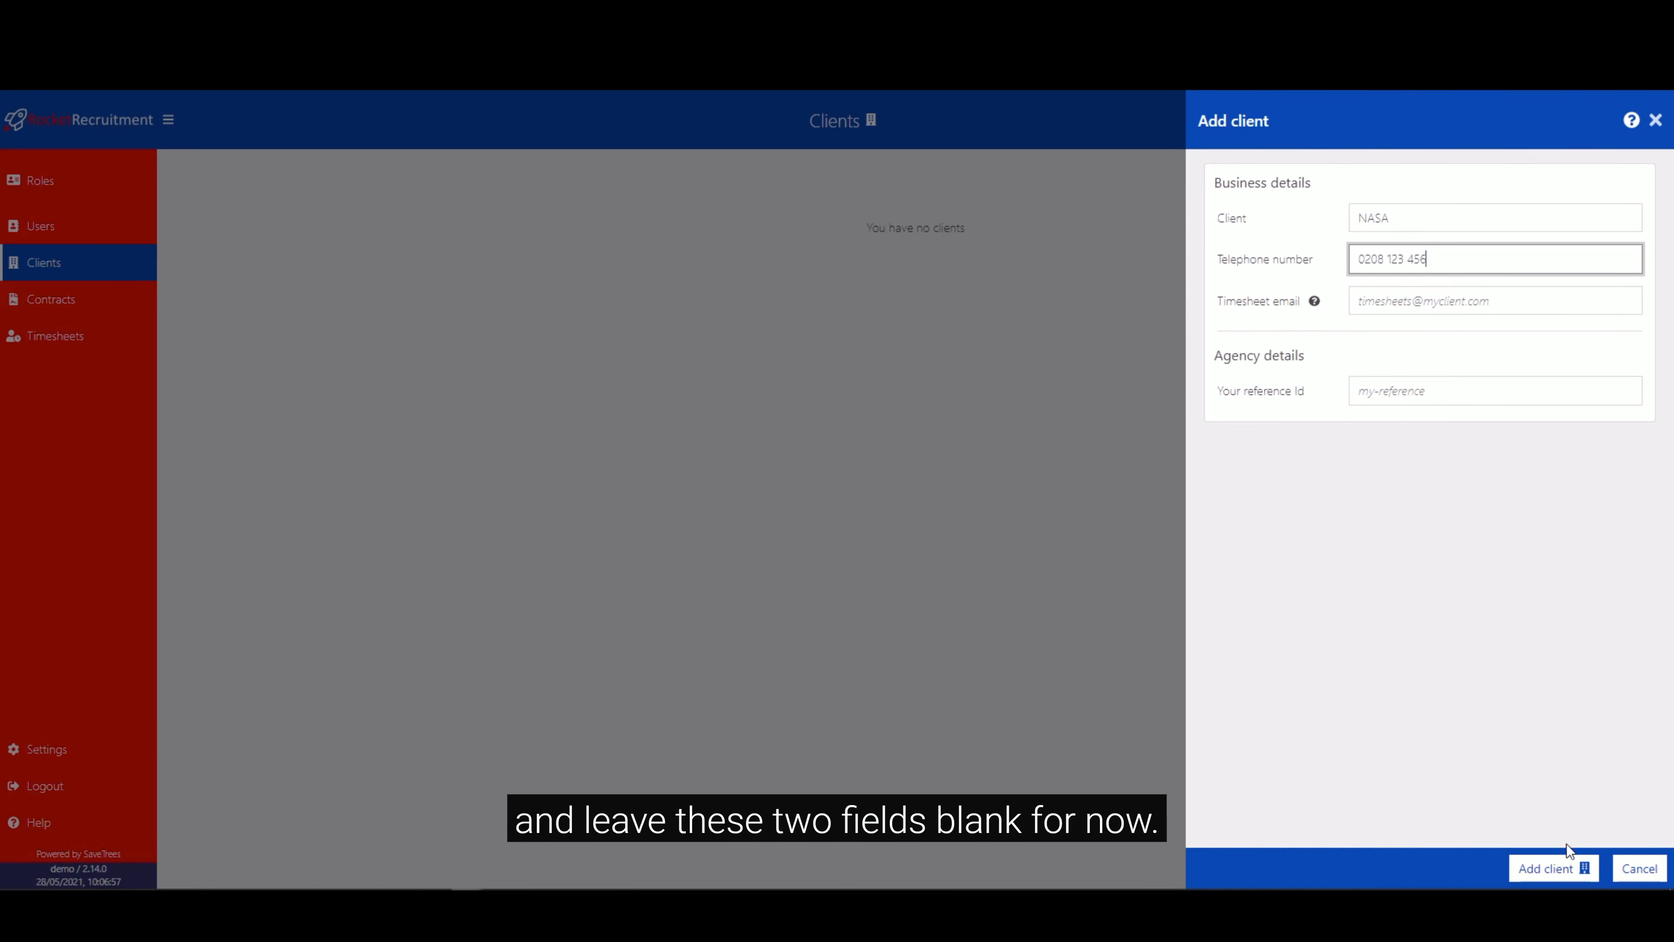
pyautogui.click(1554, 868)
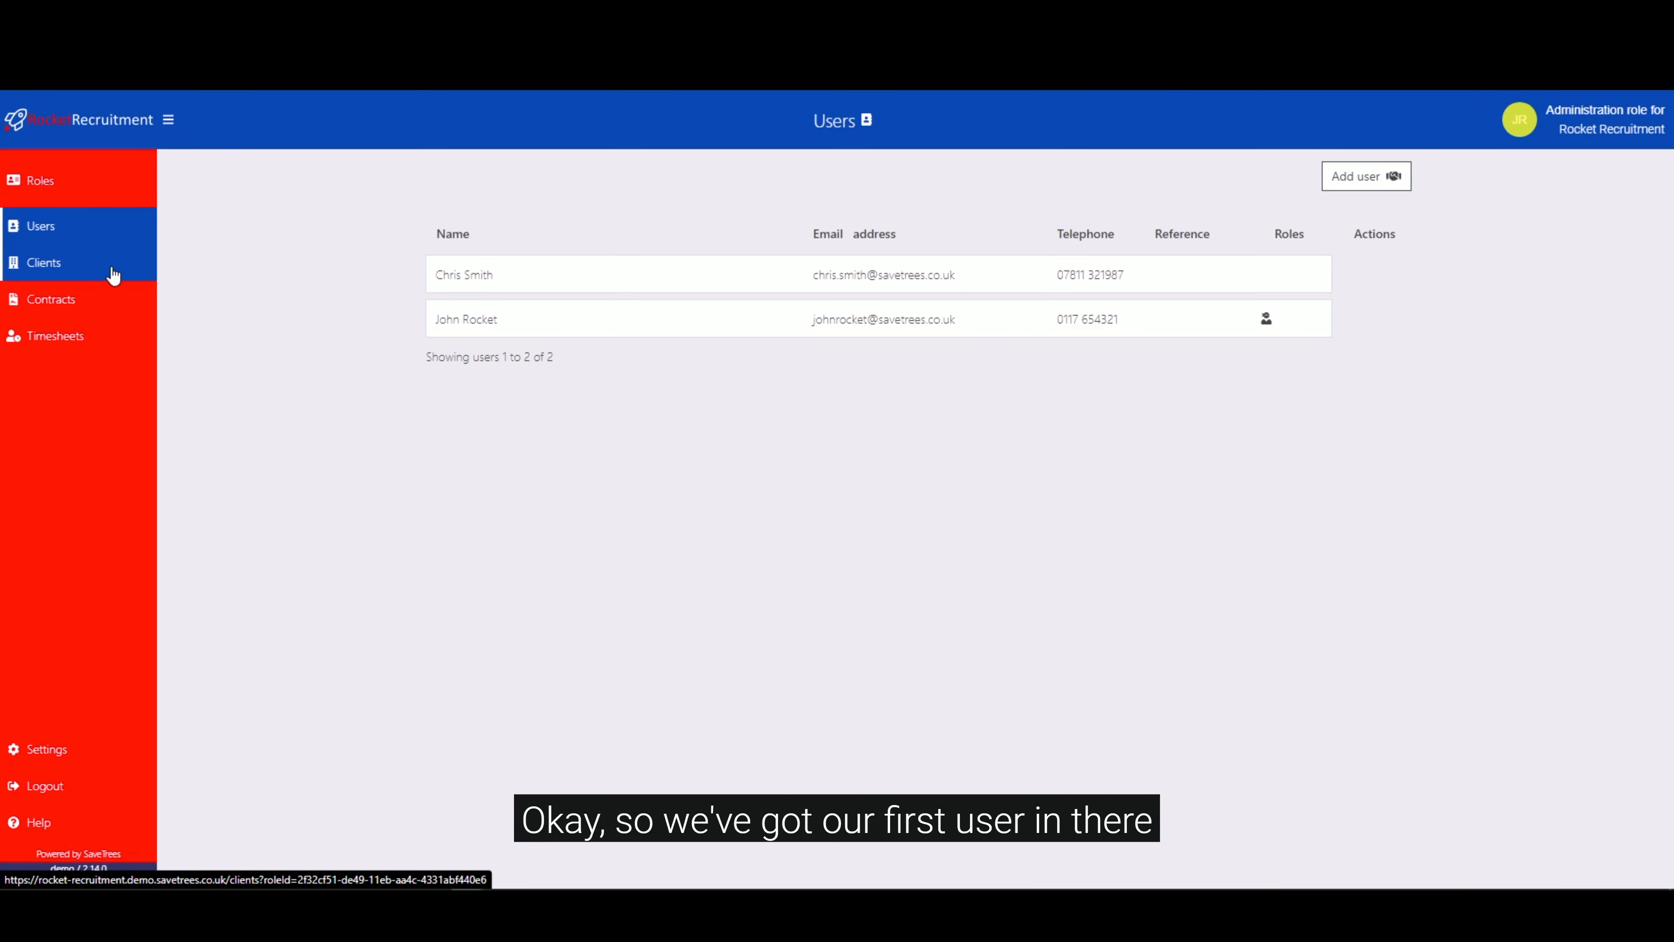
# Start a new contract and create Space X with its telephone number as the contract's client.
pyautogui.click(112, 270)
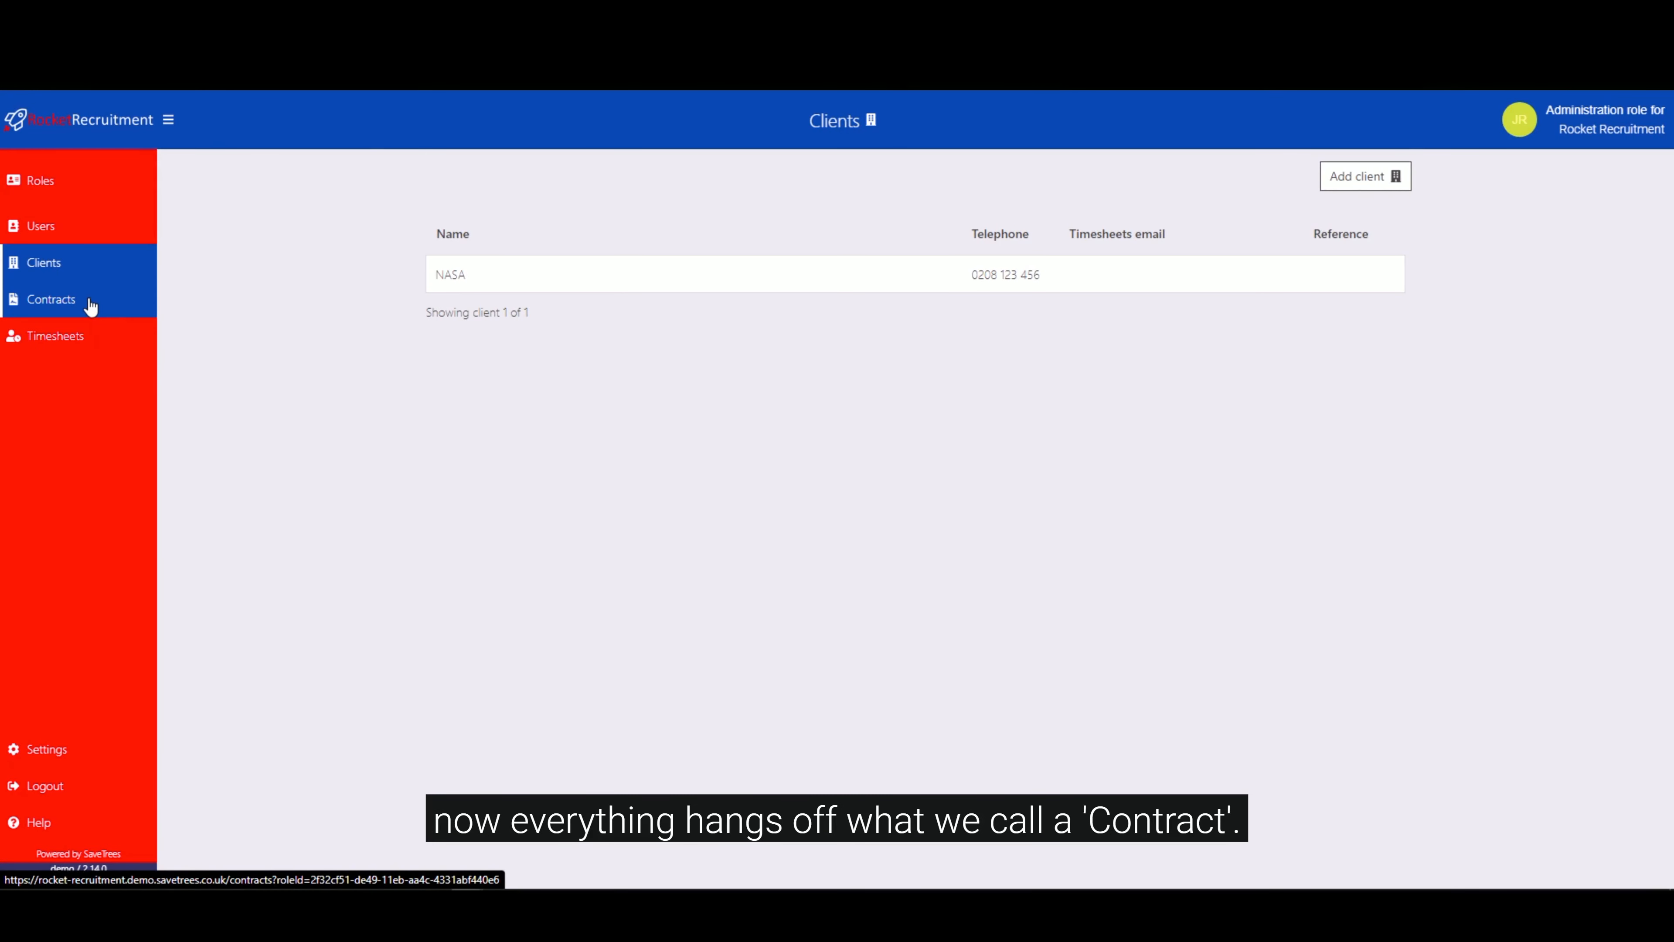
pyautogui.click(77, 298)
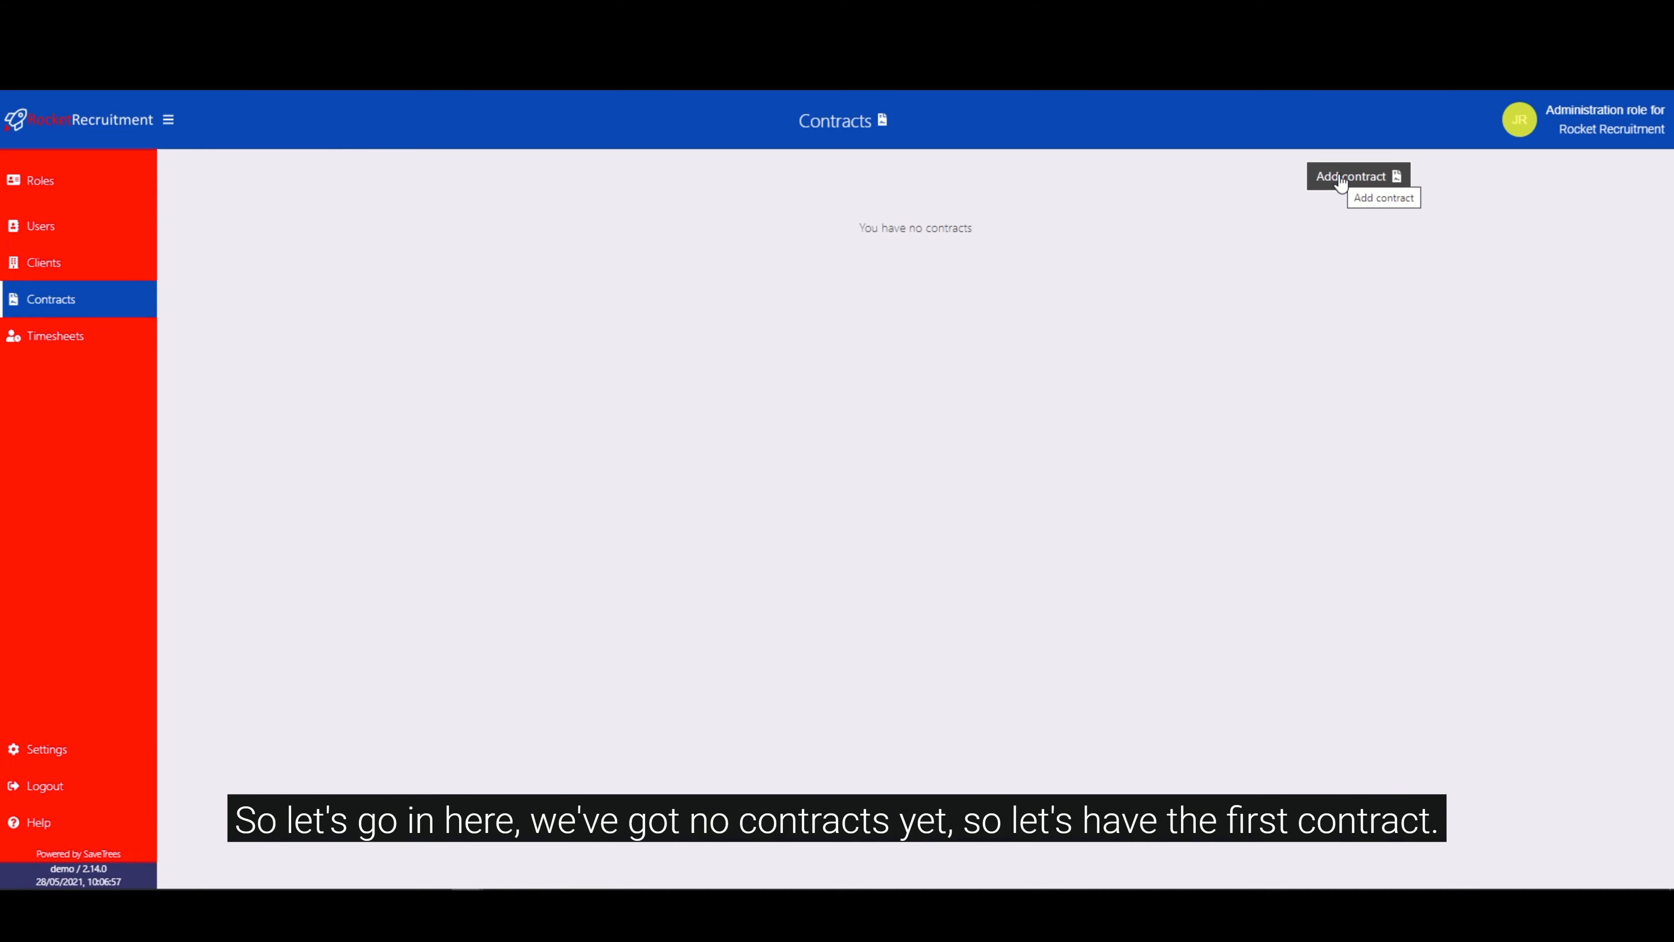
pyautogui.click(1340, 179)
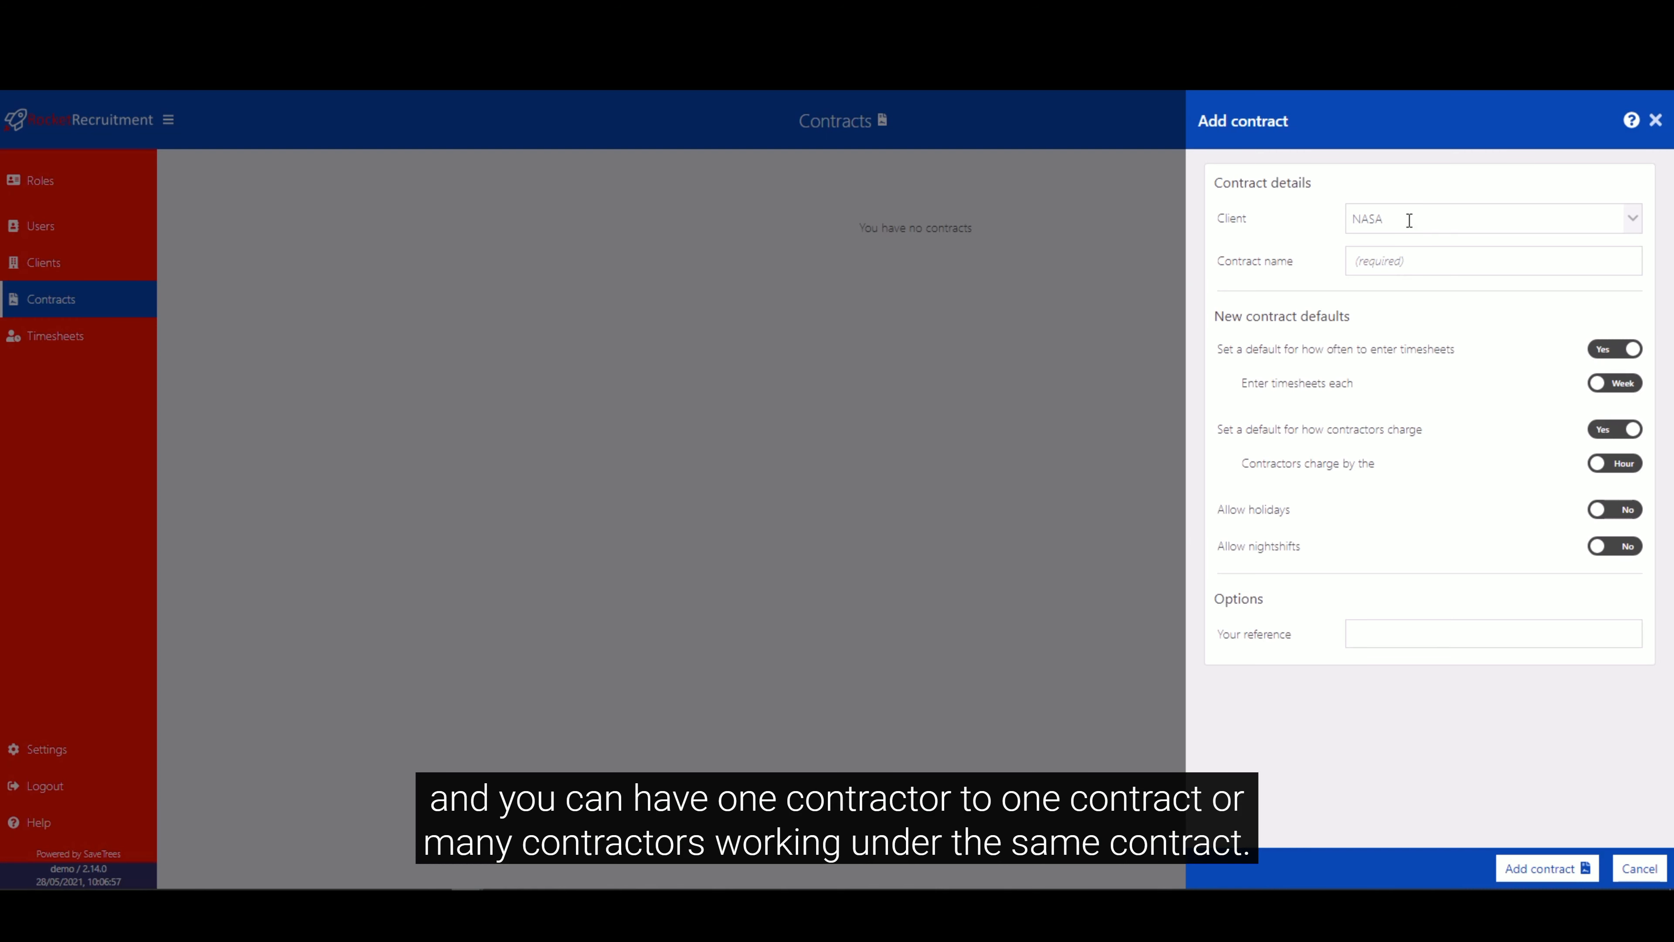
pyautogui.click(1631, 225)
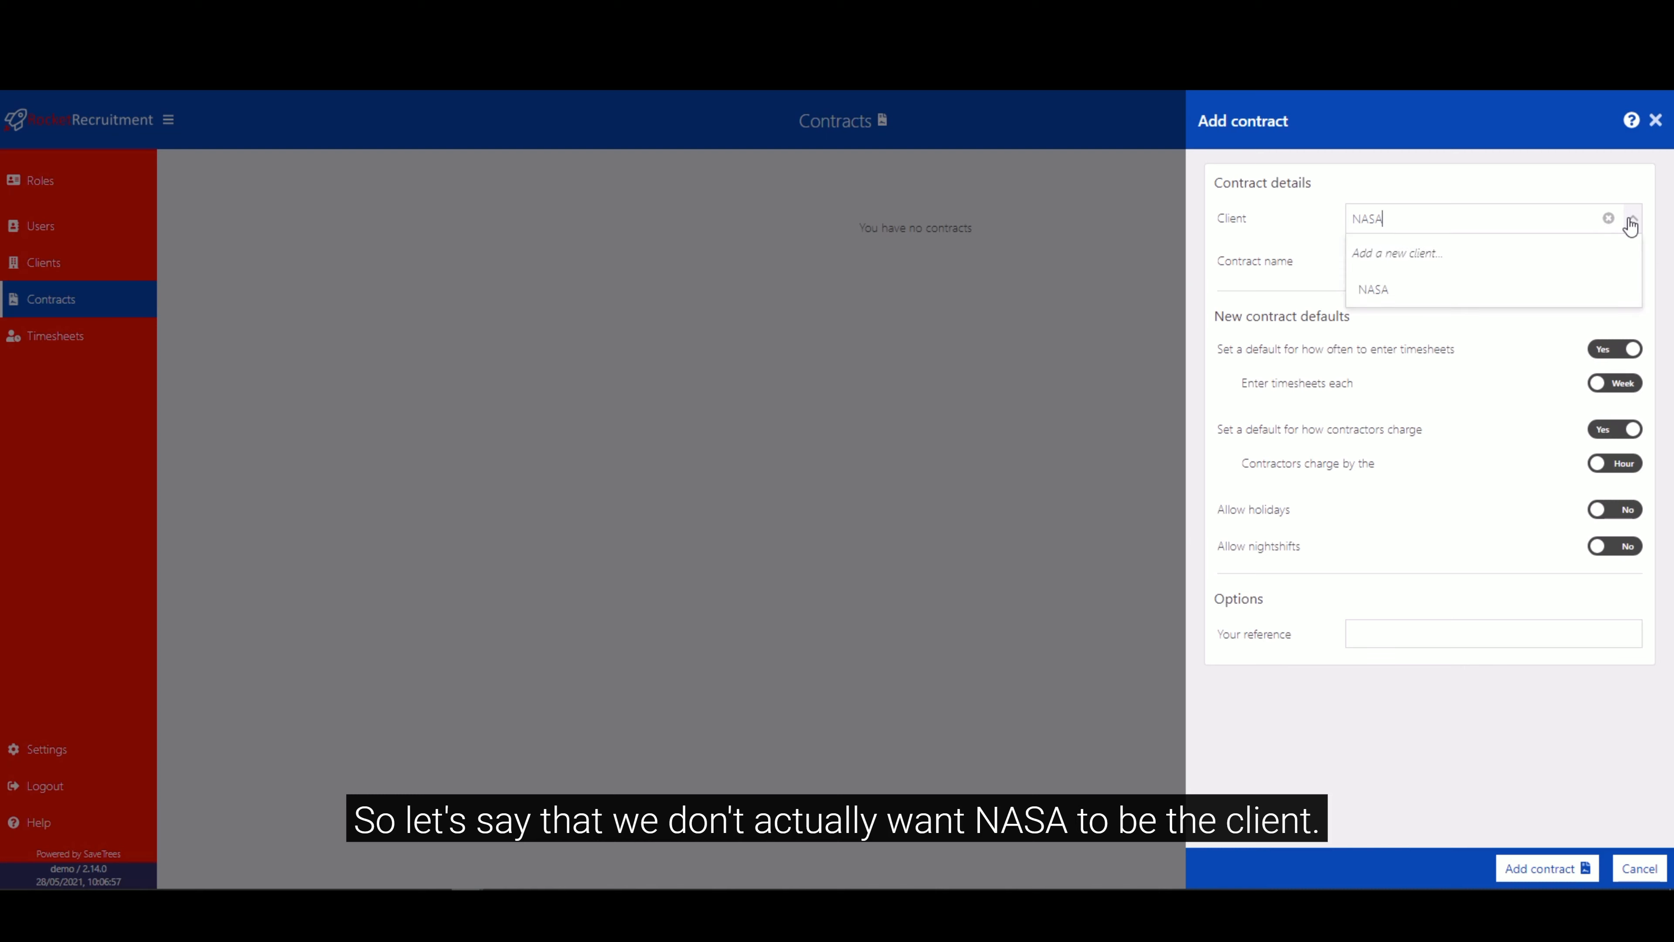
pyautogui.click(1436, 259)
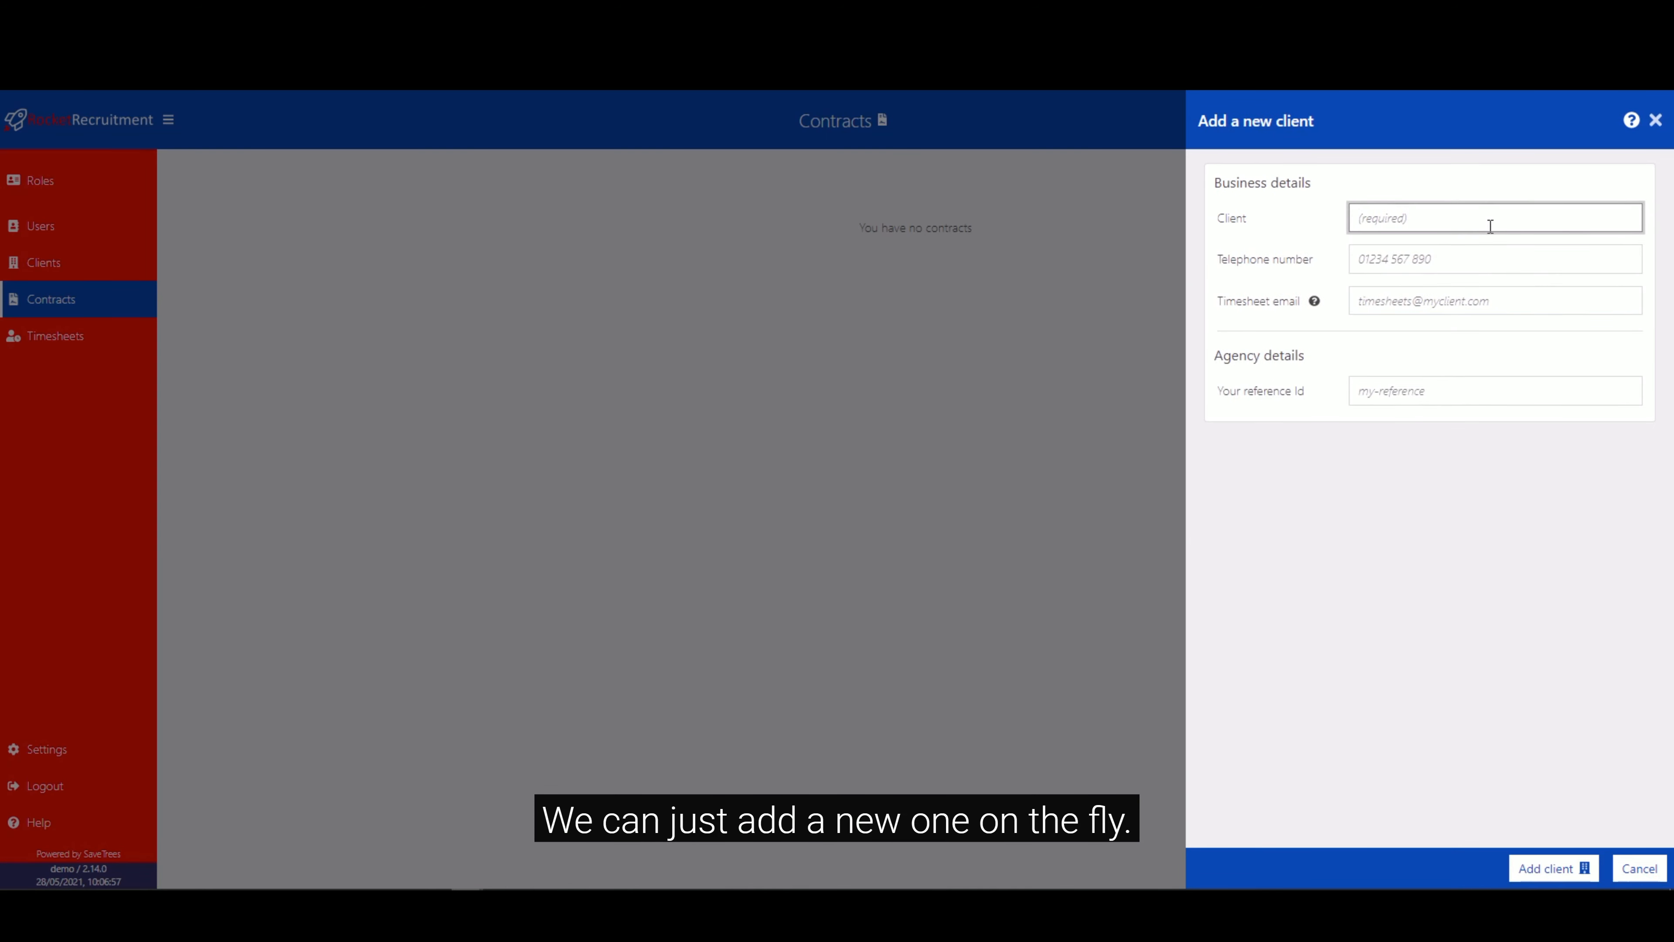
pyautogui.write('Space X')
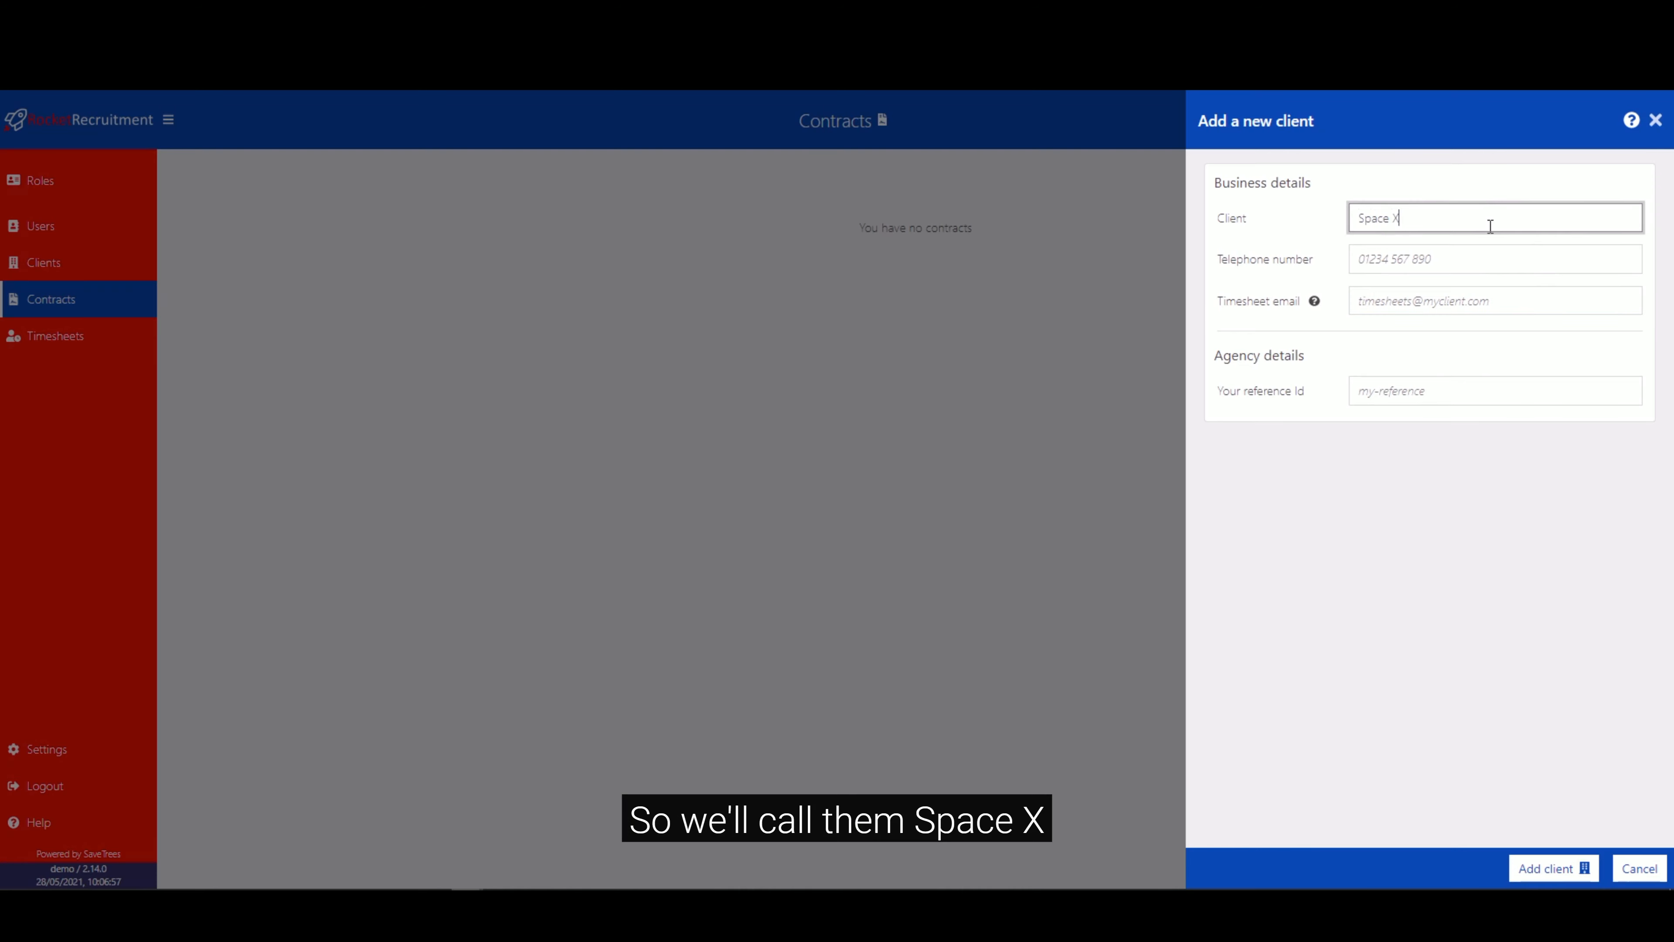
pyautogui.click(1502, 262)
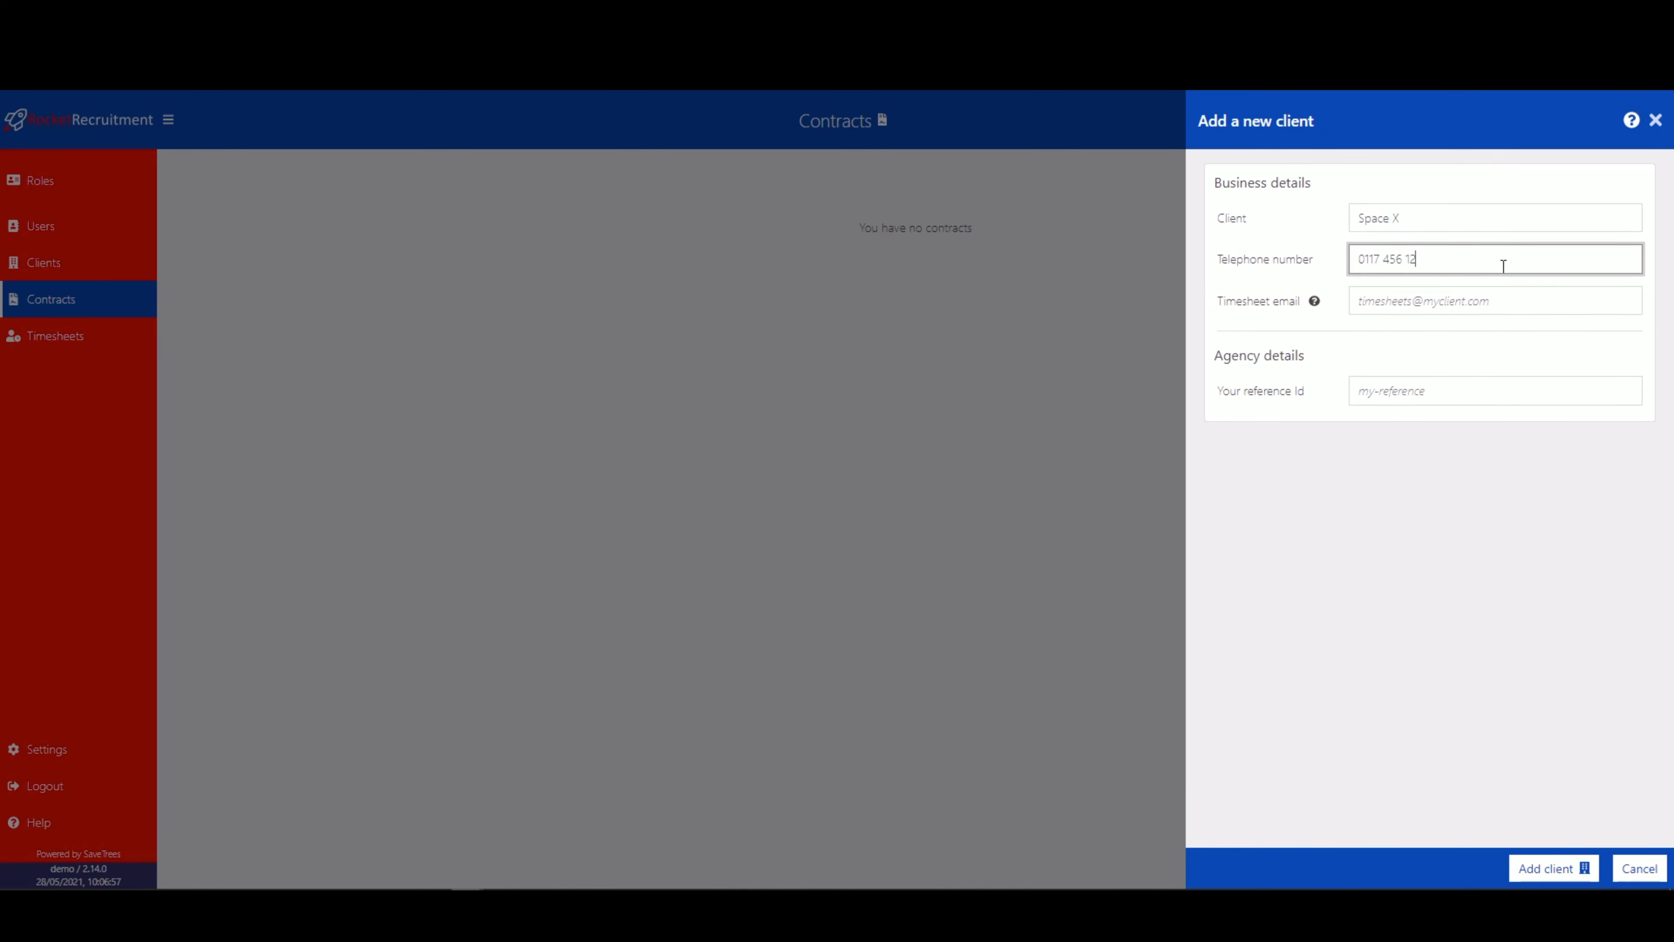
pyautogui.click(1546, 869)
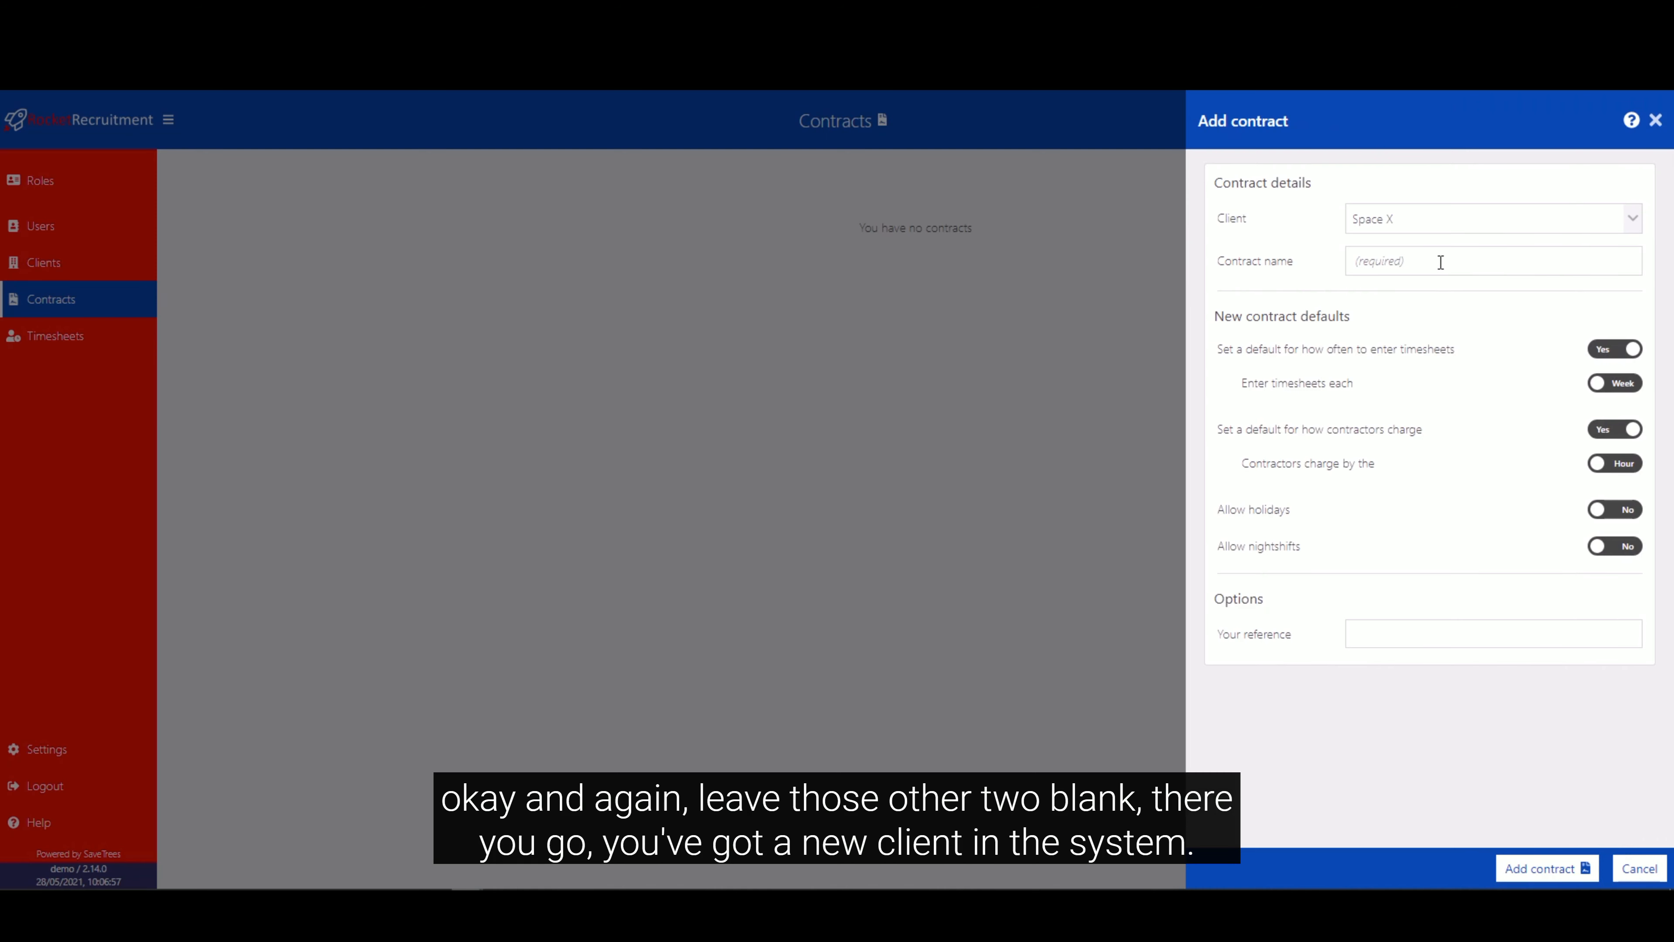
# Name the contract Falcon 9 Team 1, keep the default timesheet settings and blank reference, and add it.
pyautogui.click(1441, 262)
pyautogui.write('Falcon 9')
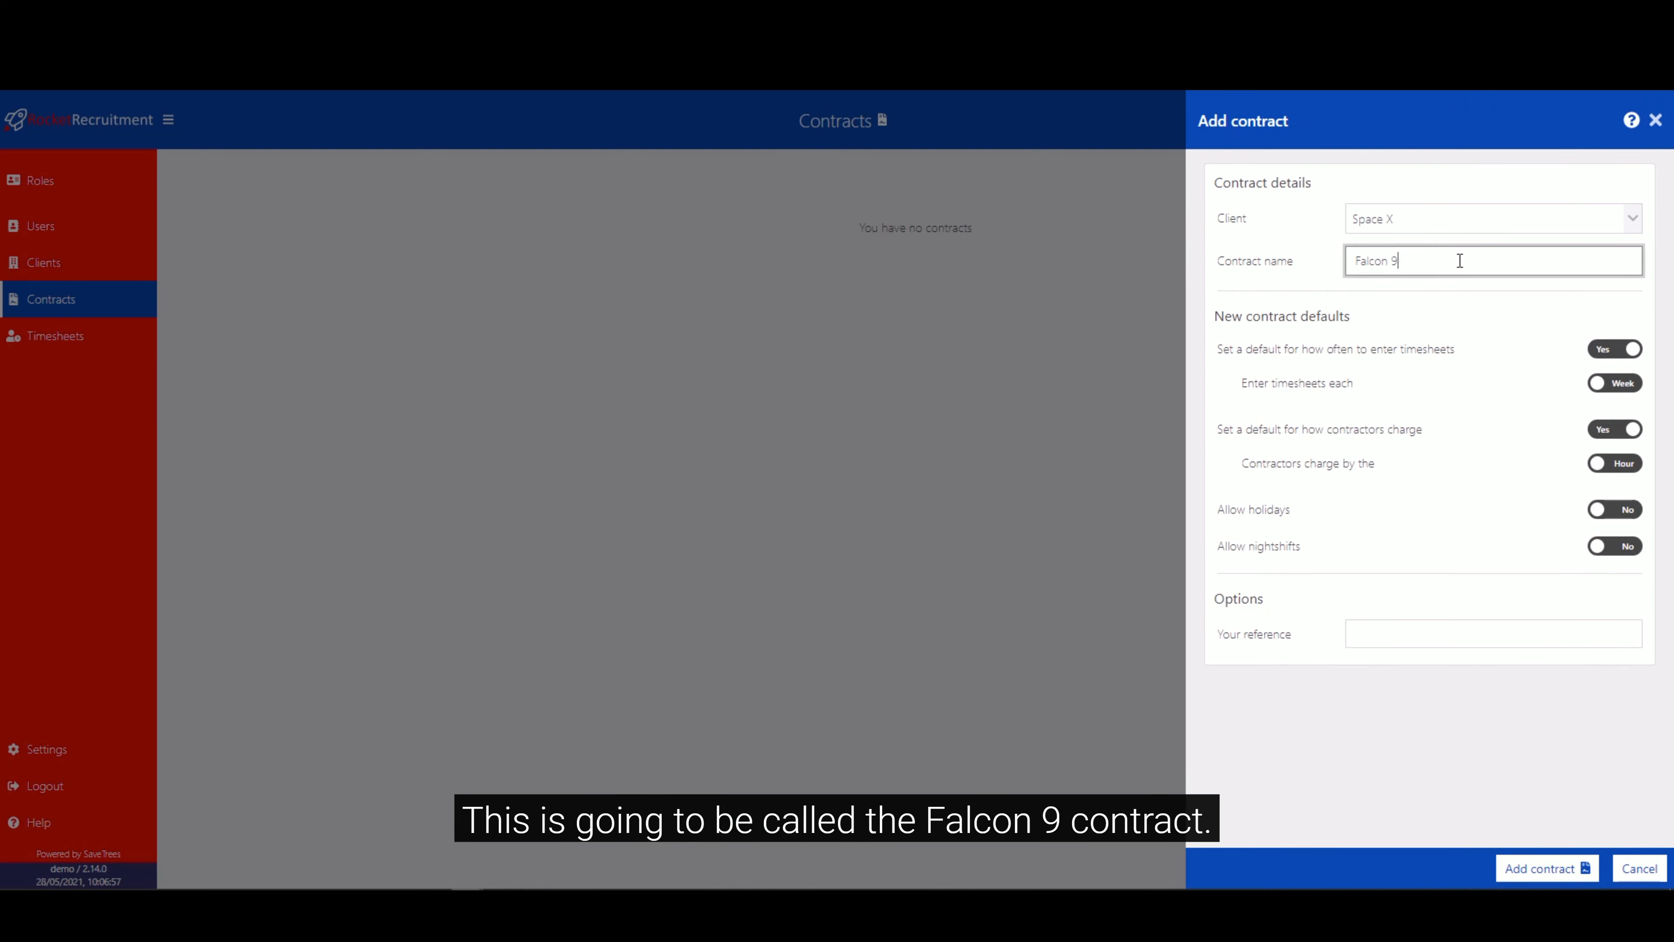
pyautogui.write(' Team 1')
pyautogui.click(1488, 343)
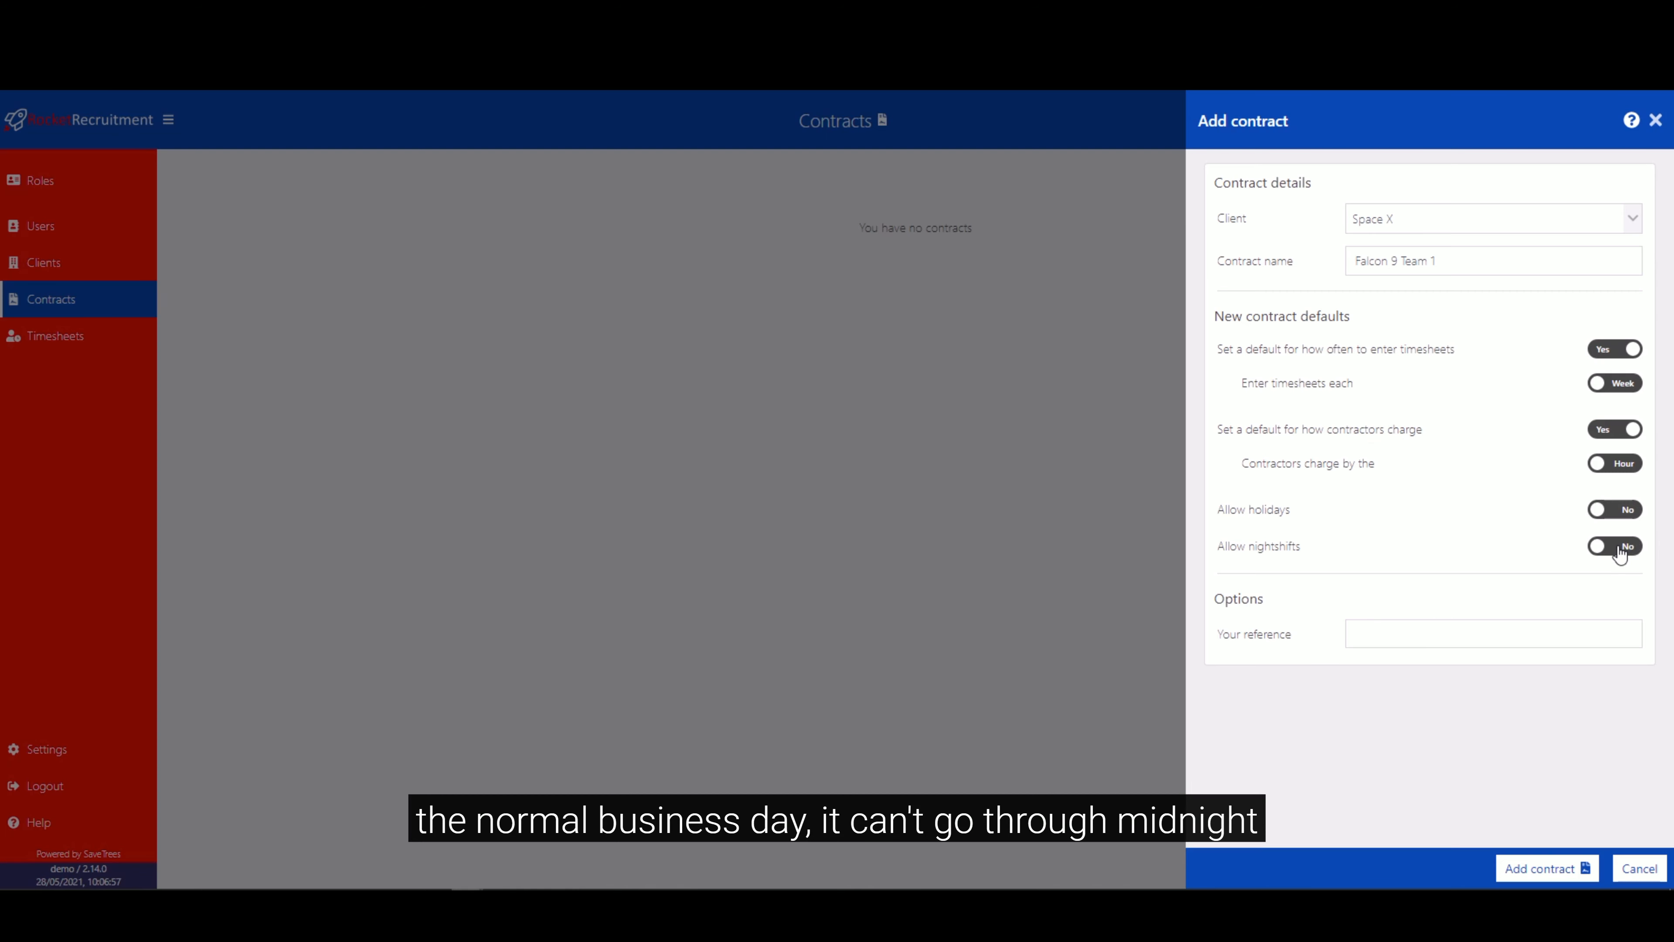
pyautogui.click(1432, 630)
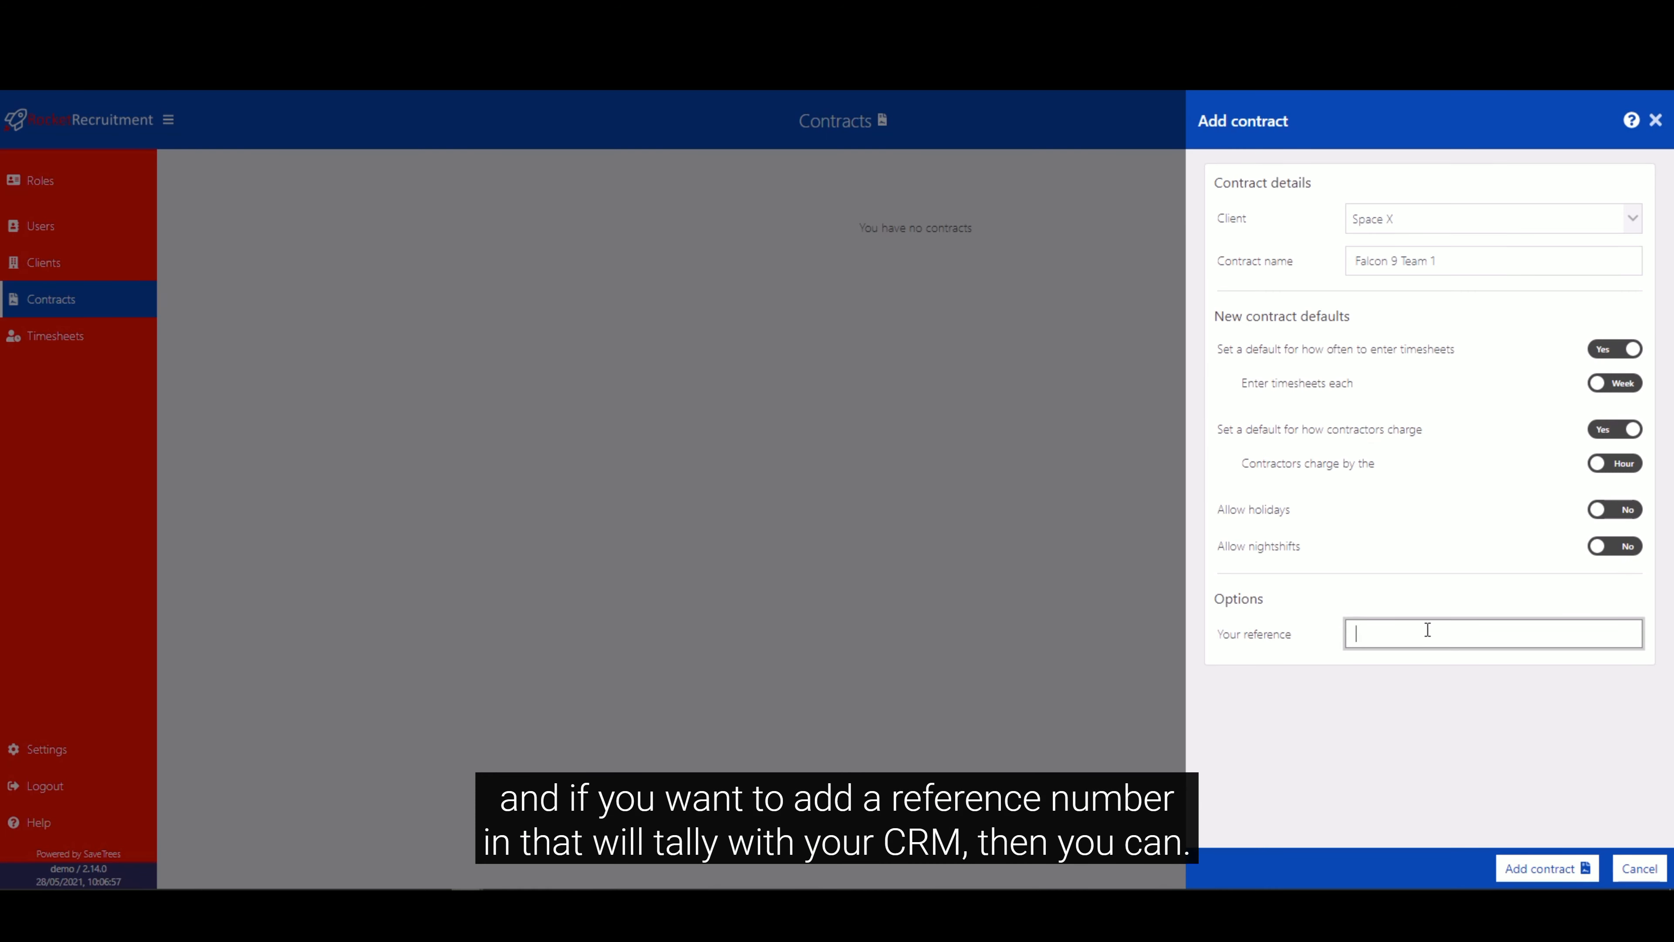
pyautogui.click(1409, 725)
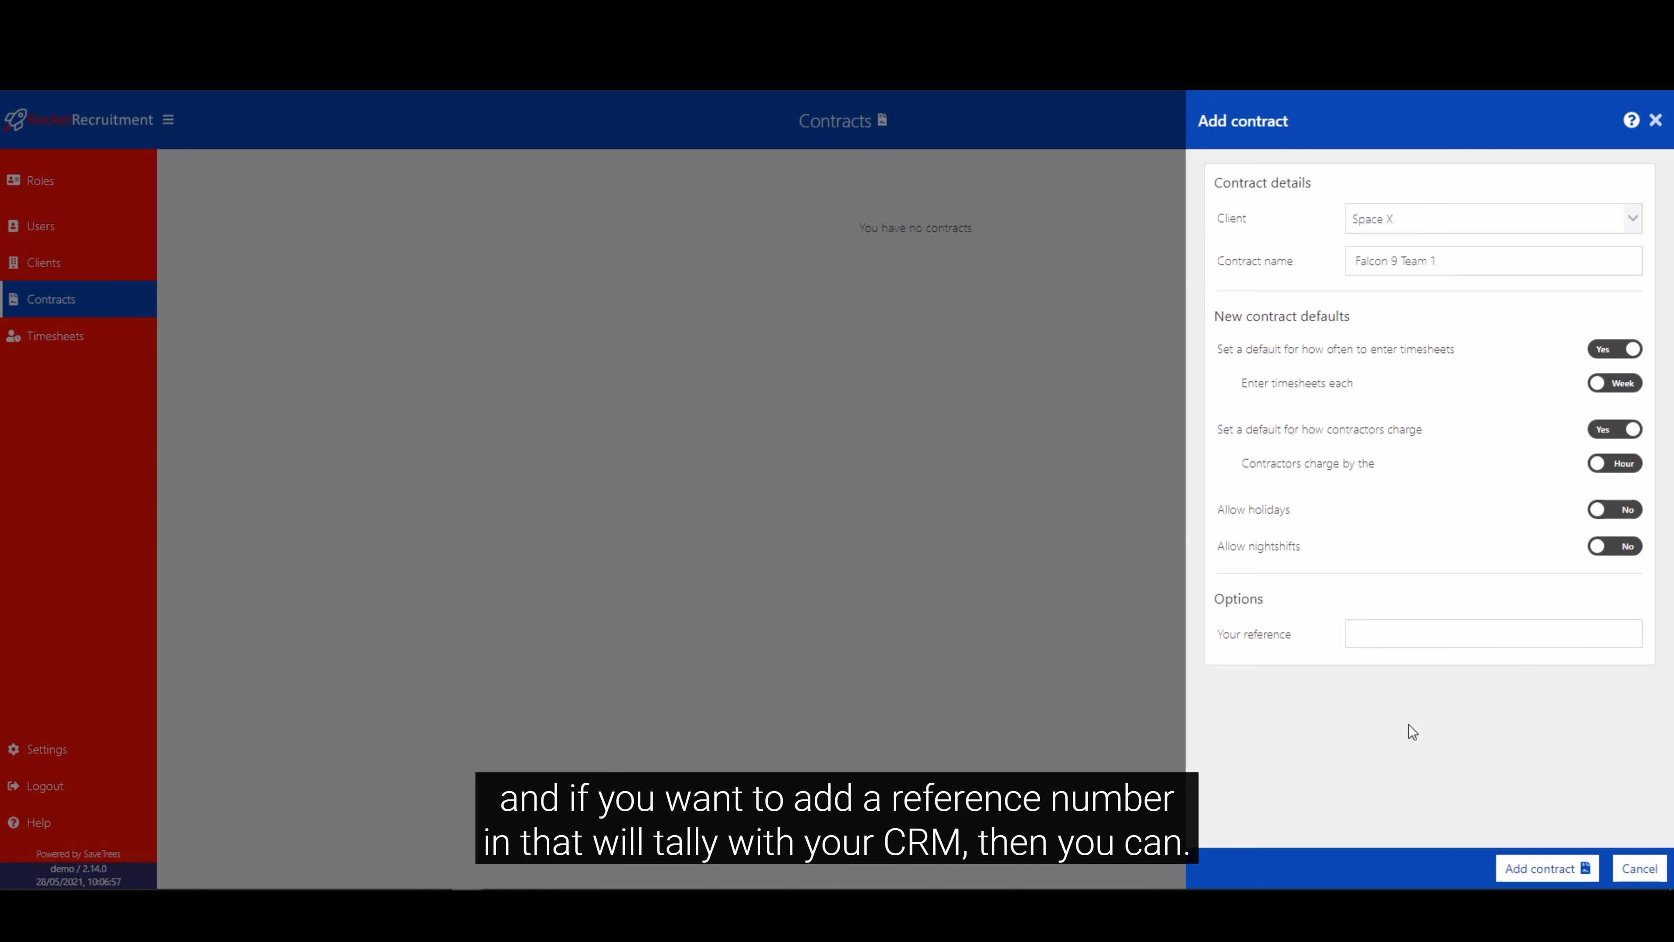
pyautogui.click(1544, 868)
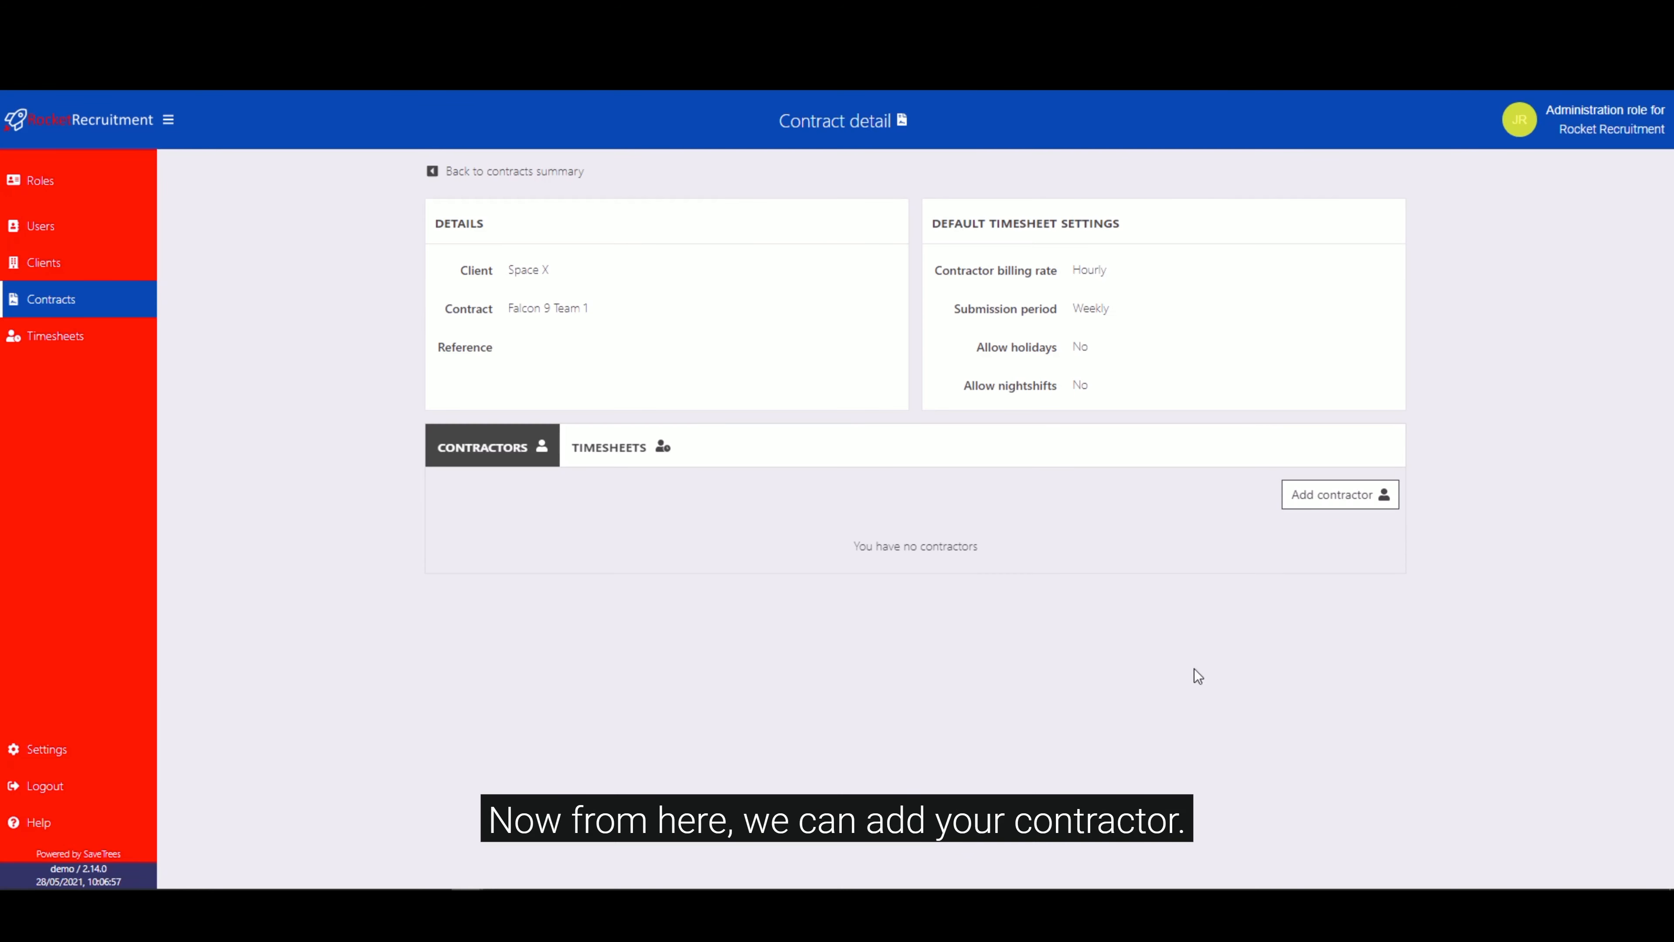
# Start adding a contractor to the Falcon 9 Team 1 contract, creating a new user as the contractor.
pyautogui.click(1328, 500)
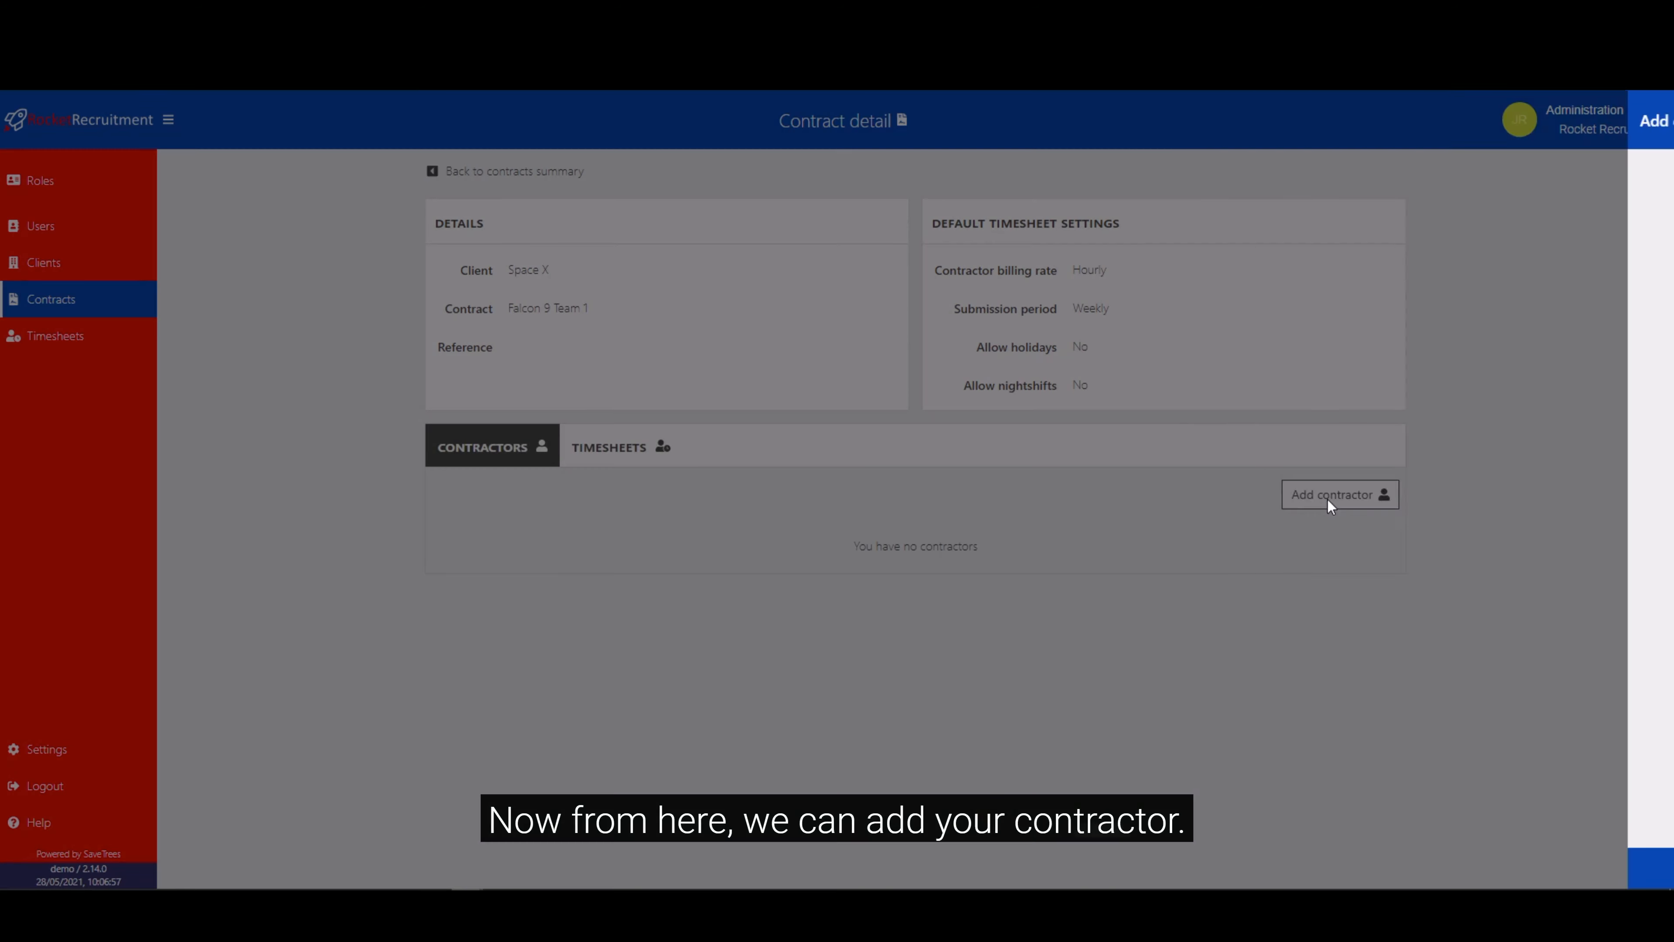
pyautogui.click(1448, 218)
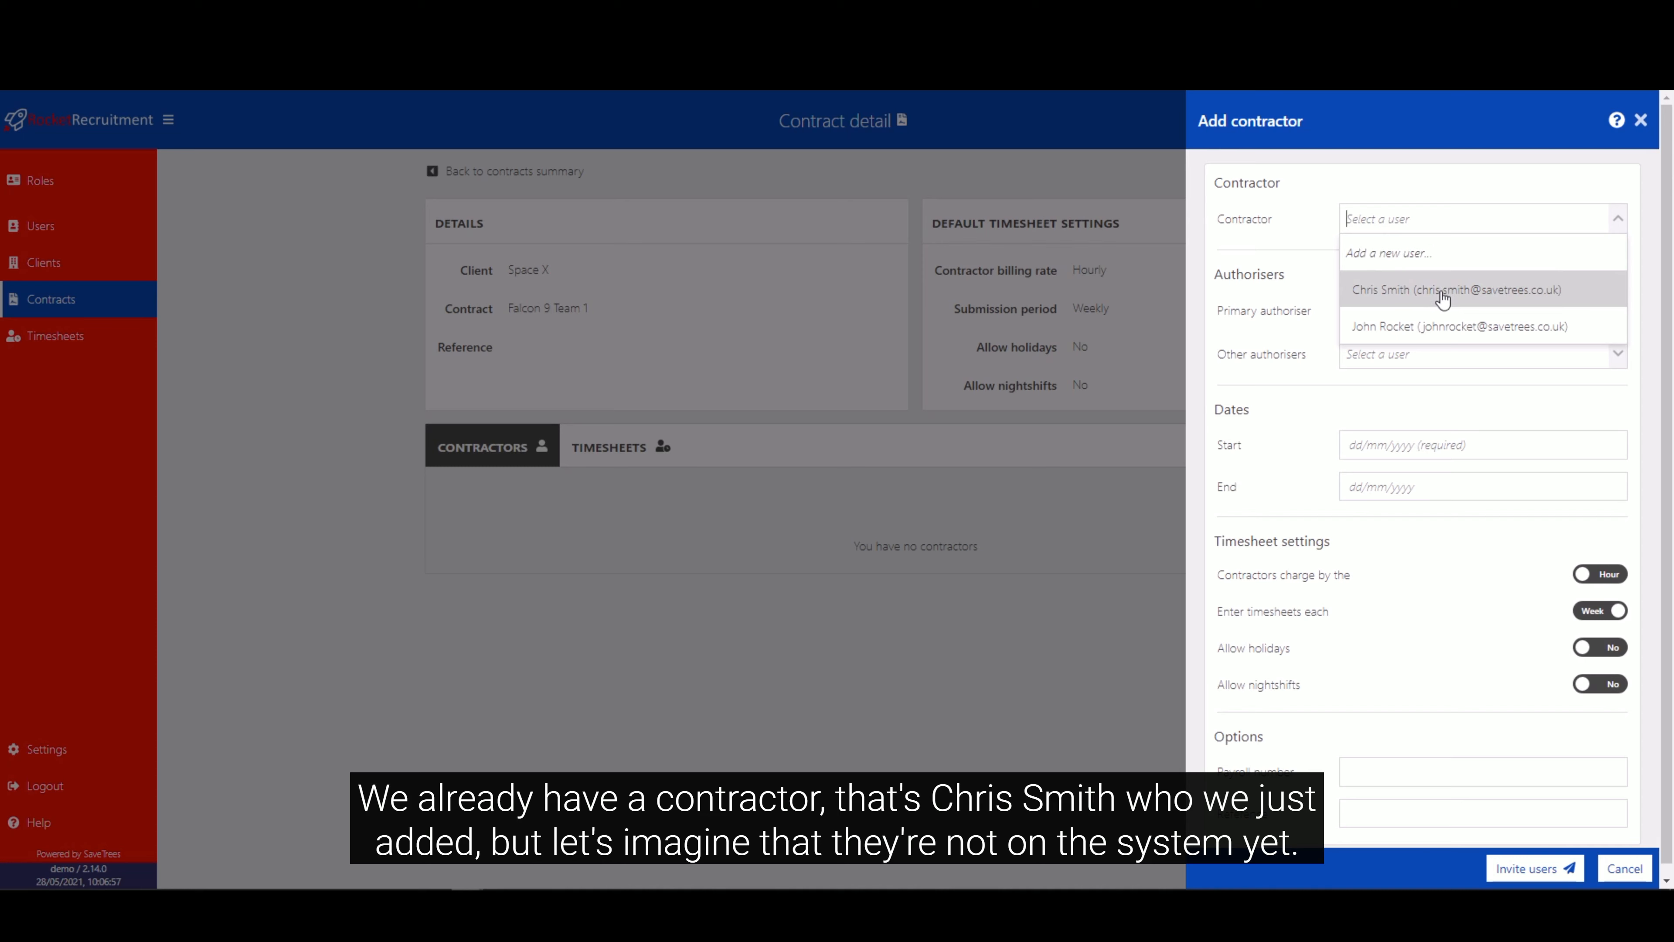
pyautogui.click(1444, 256)
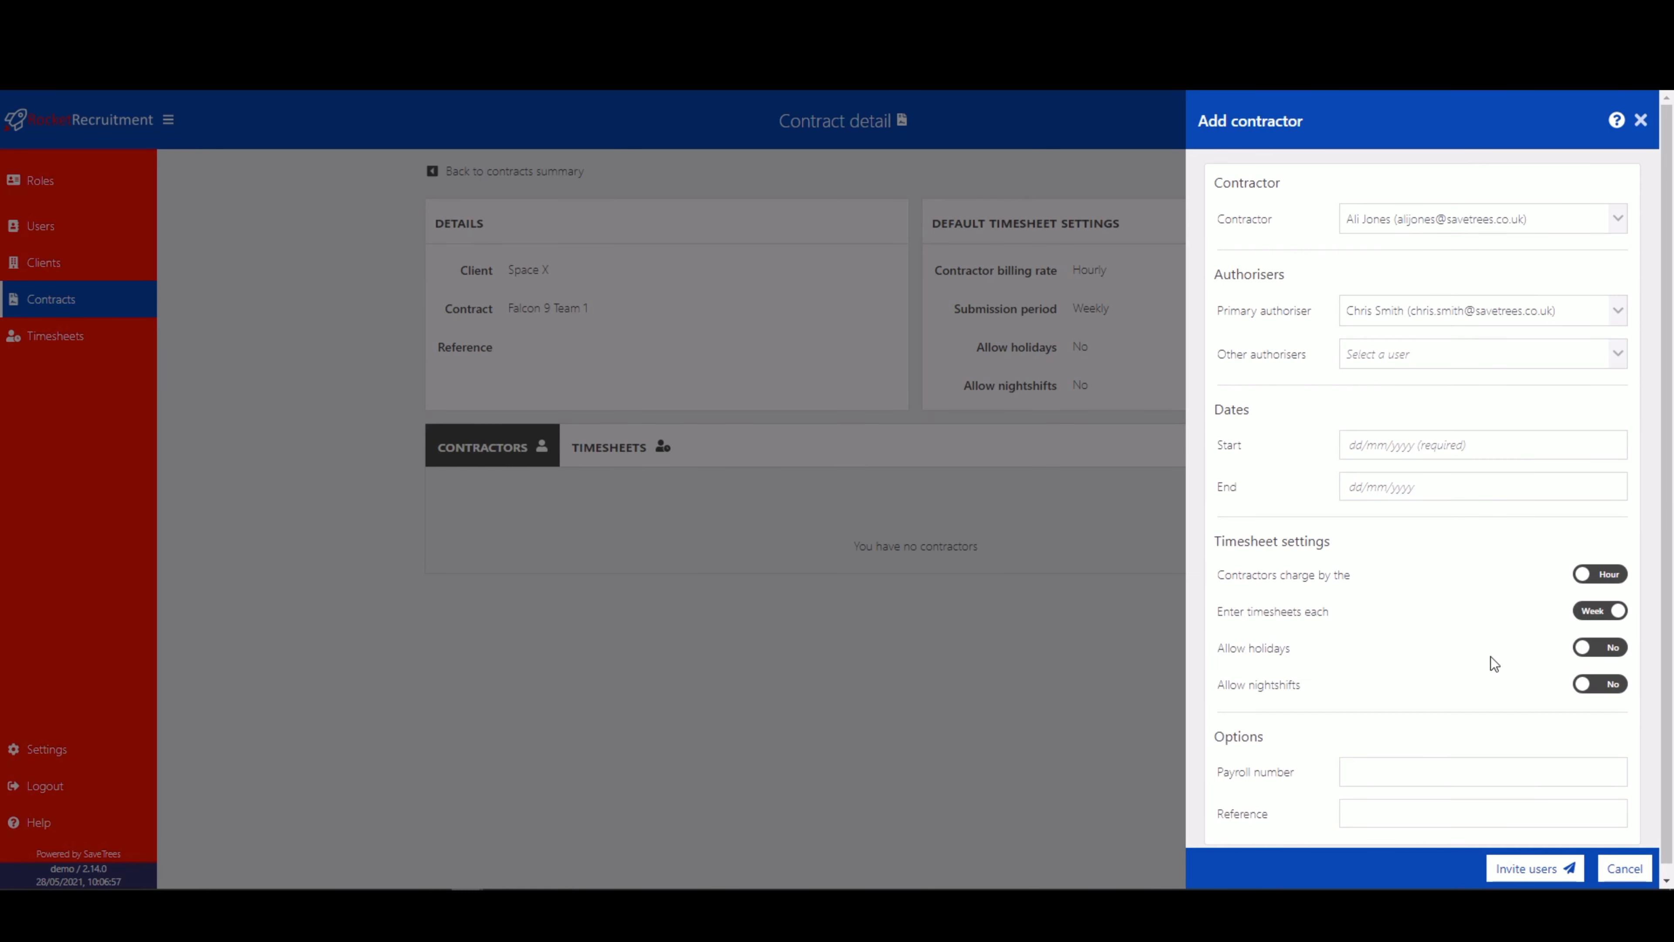
# Create a new user as primary authoriser, entering the line manager's full name and email address.
pyautogui.click(1618, 312)
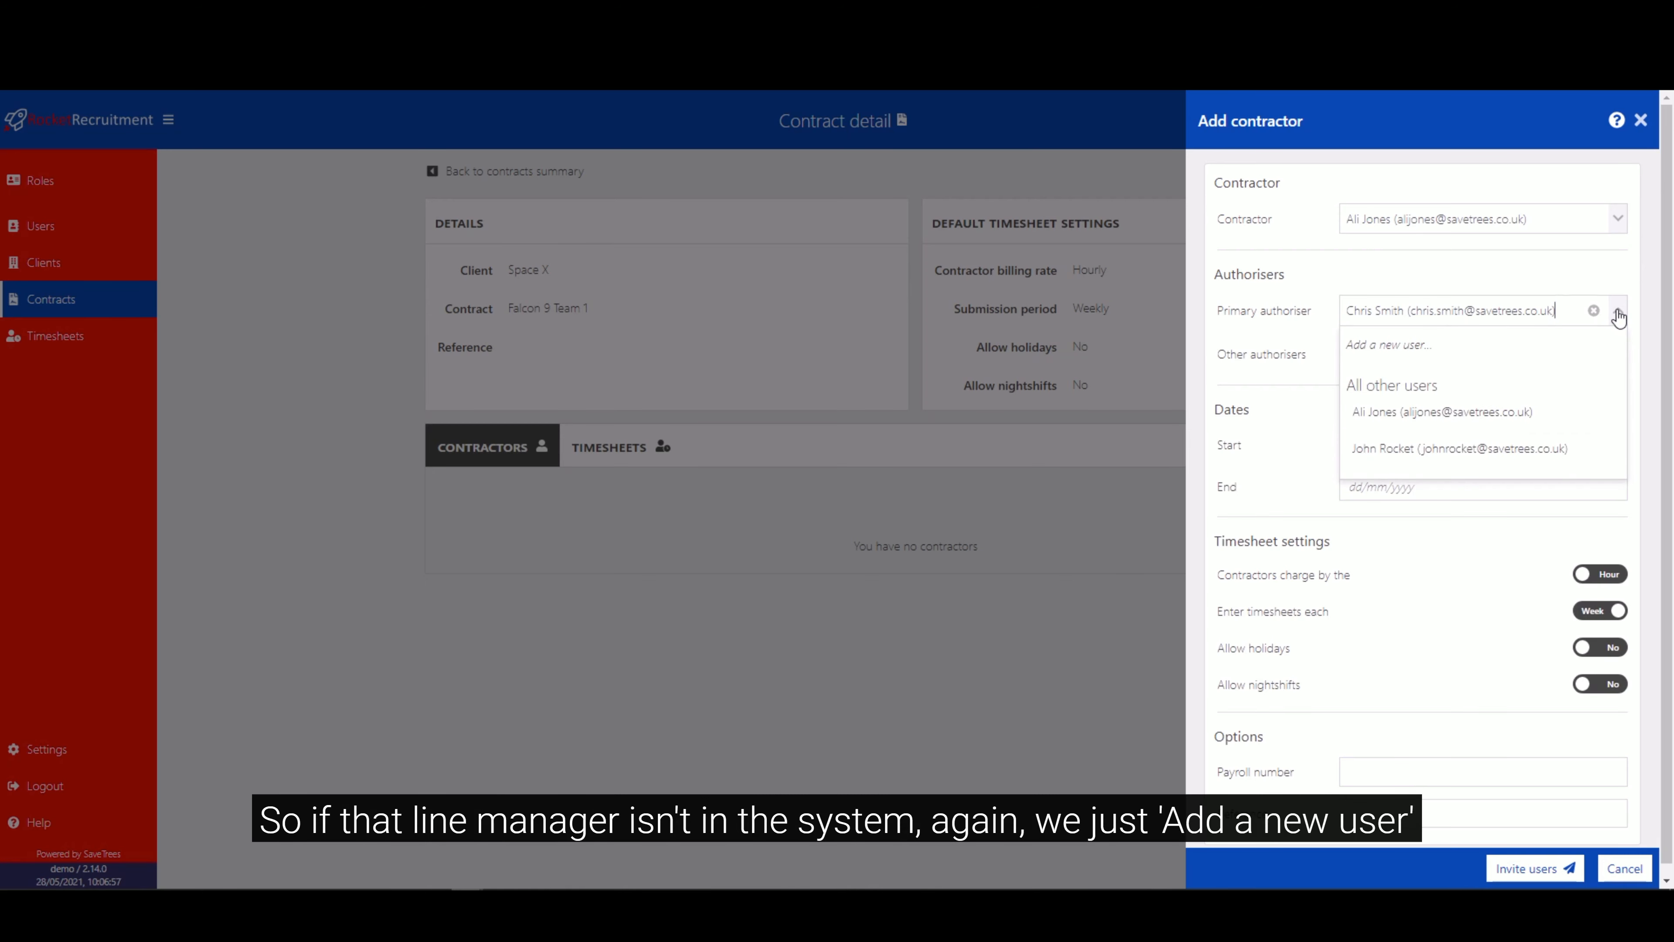
pyautogui.click(1405, 346)
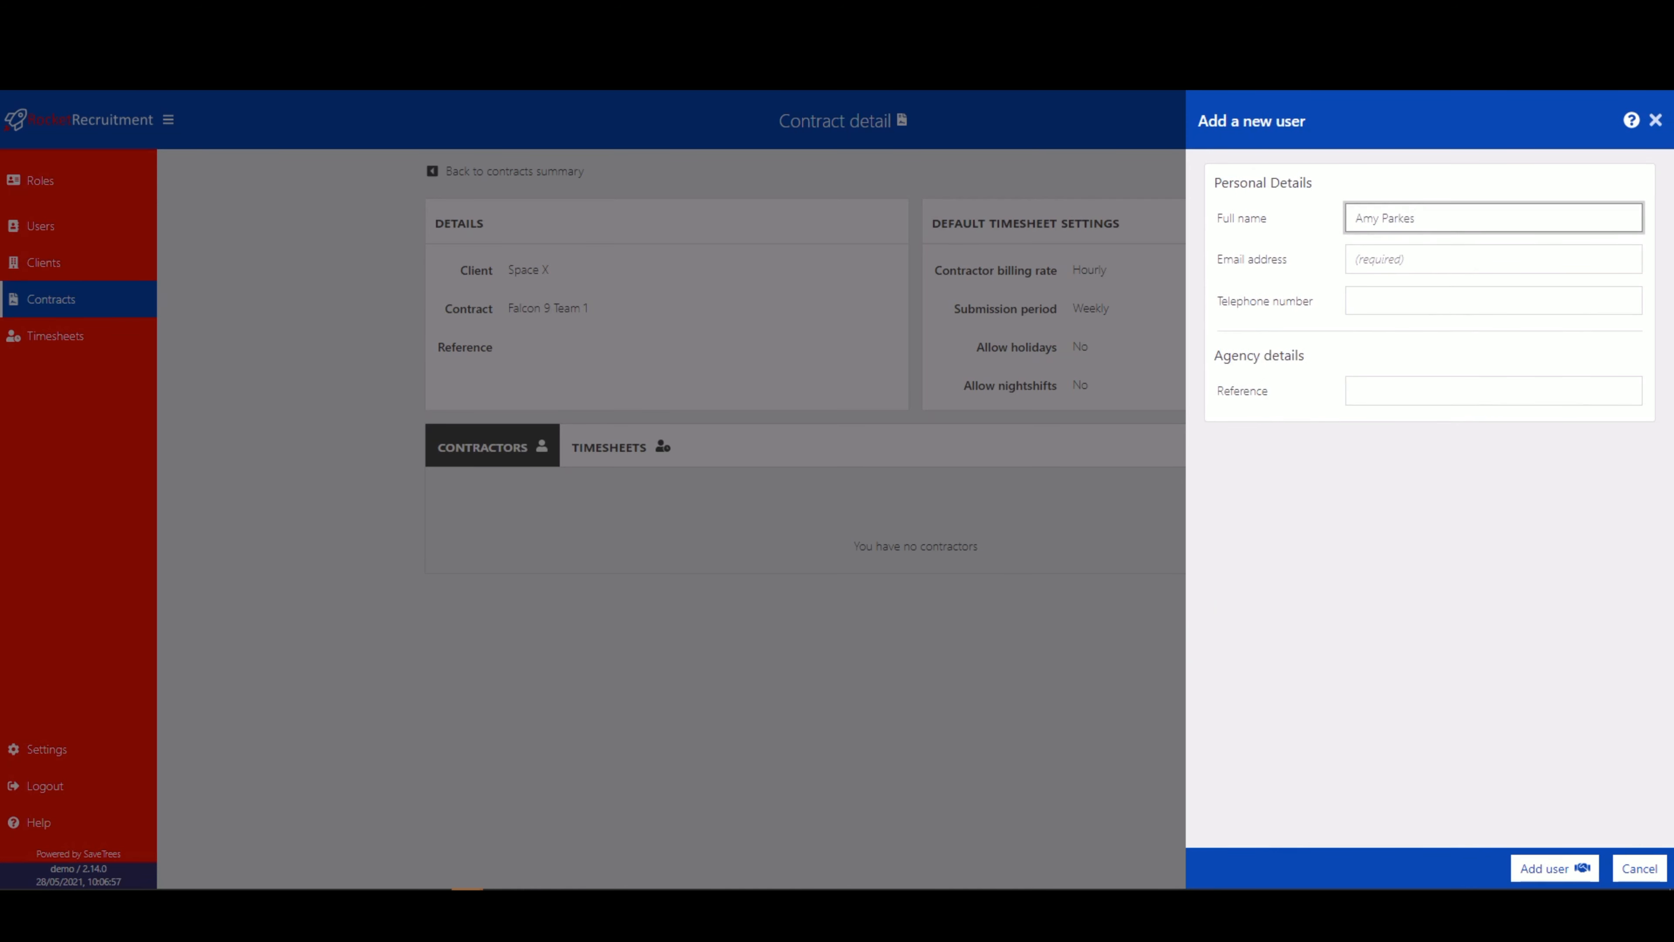
pyautogui.hotkey('alt', 'Tab')
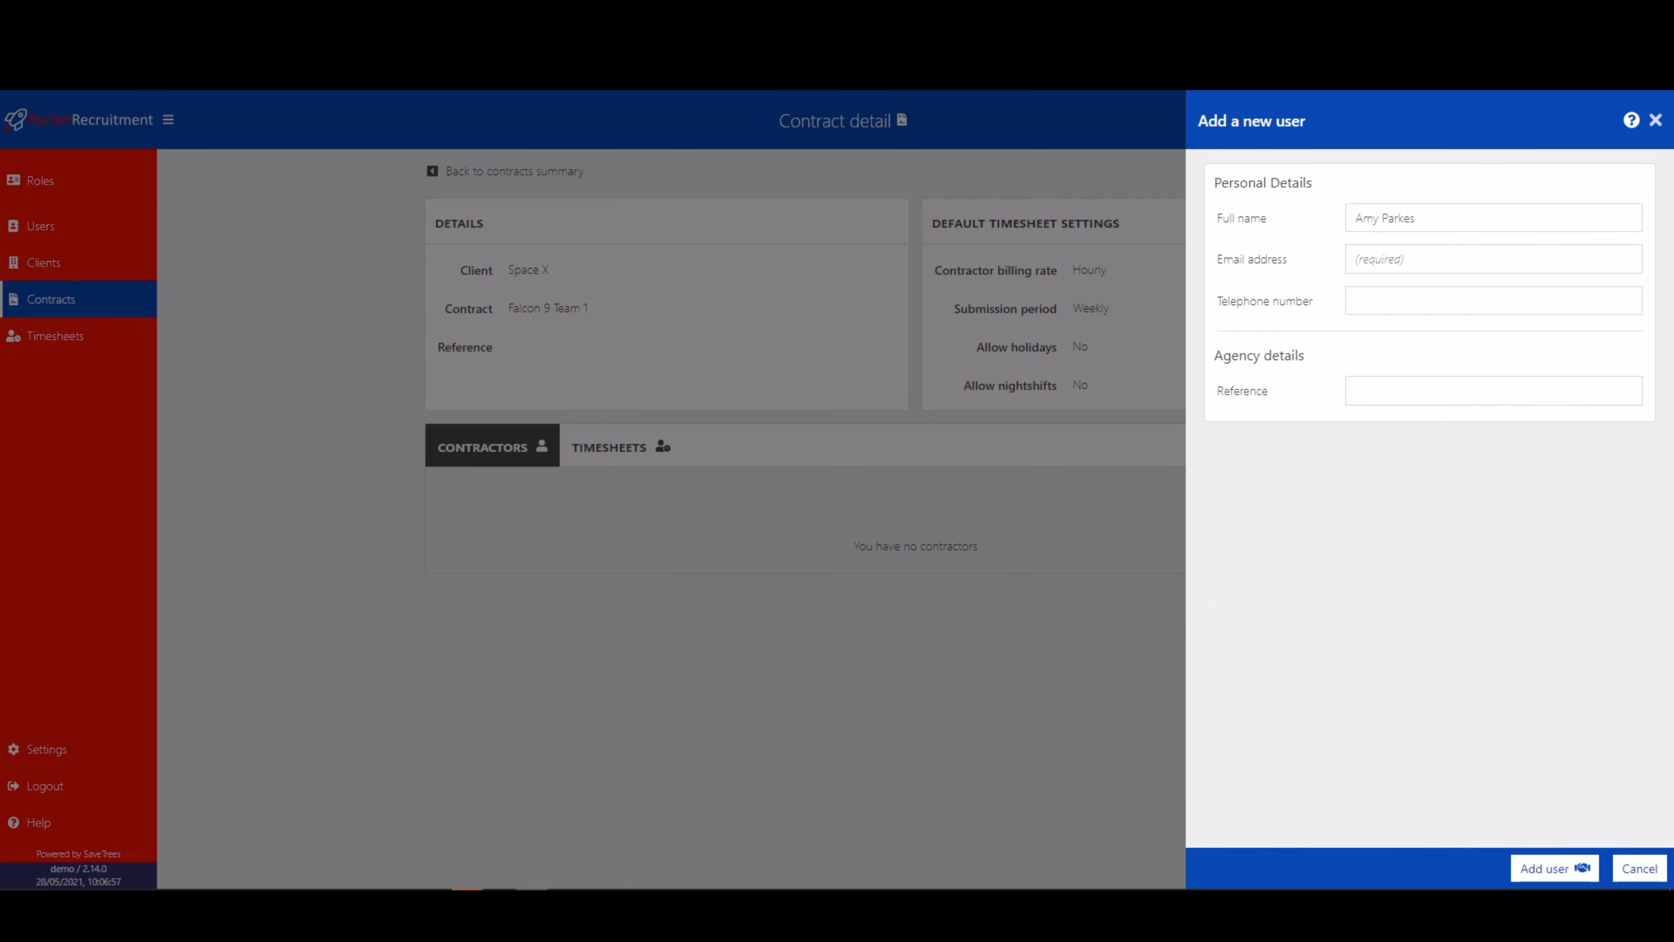
pyautogui.click(1398, 260)
pyautogui.hotkey('ctrl', 'v')
pyautogui.hotkey('alt', 'Tab')
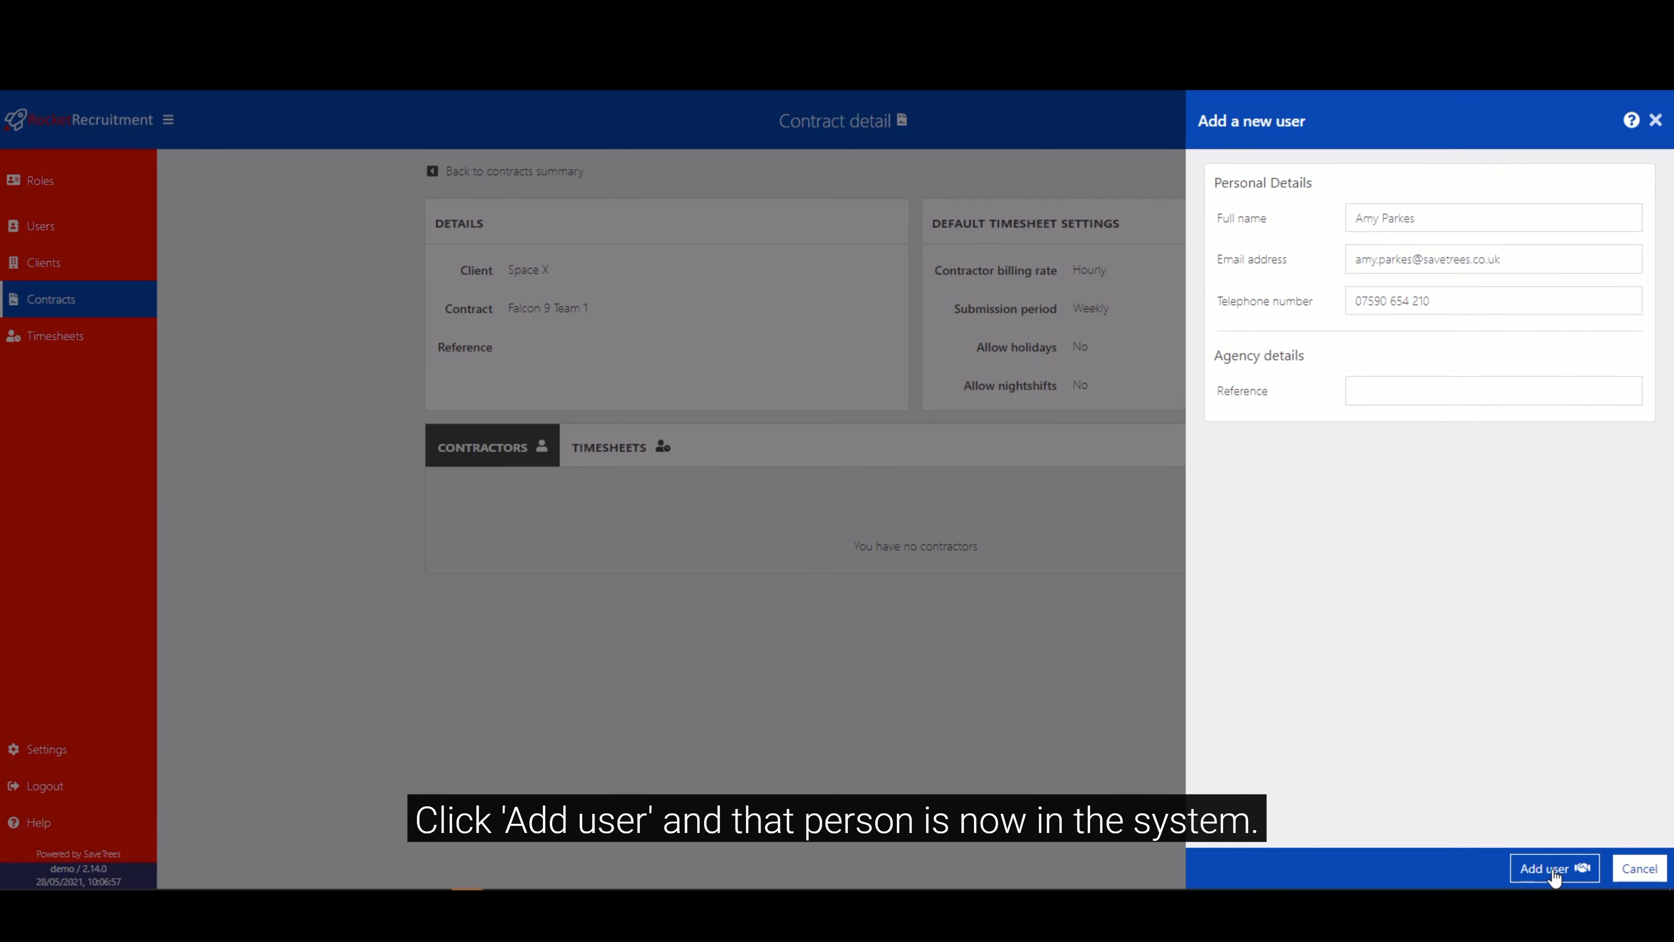
pyautogui.click(1549, 869)
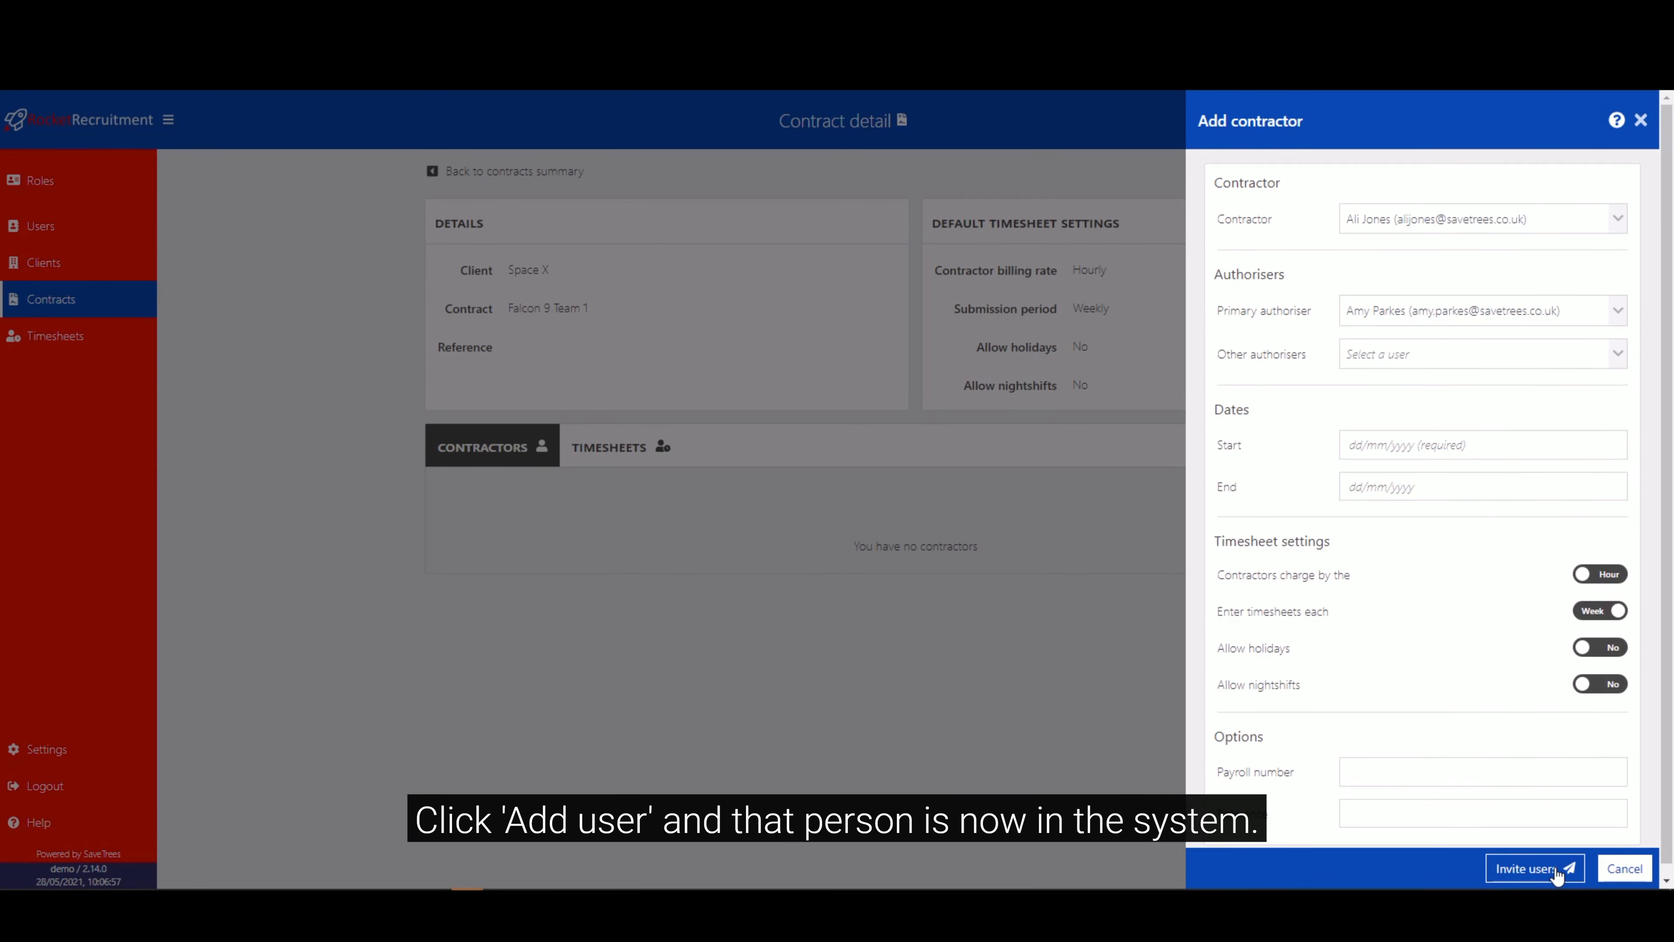
# Set the contractor's start date to 12 Jul 2021 and have contractors charge by the day.
pyautogui.click(1380, 449)
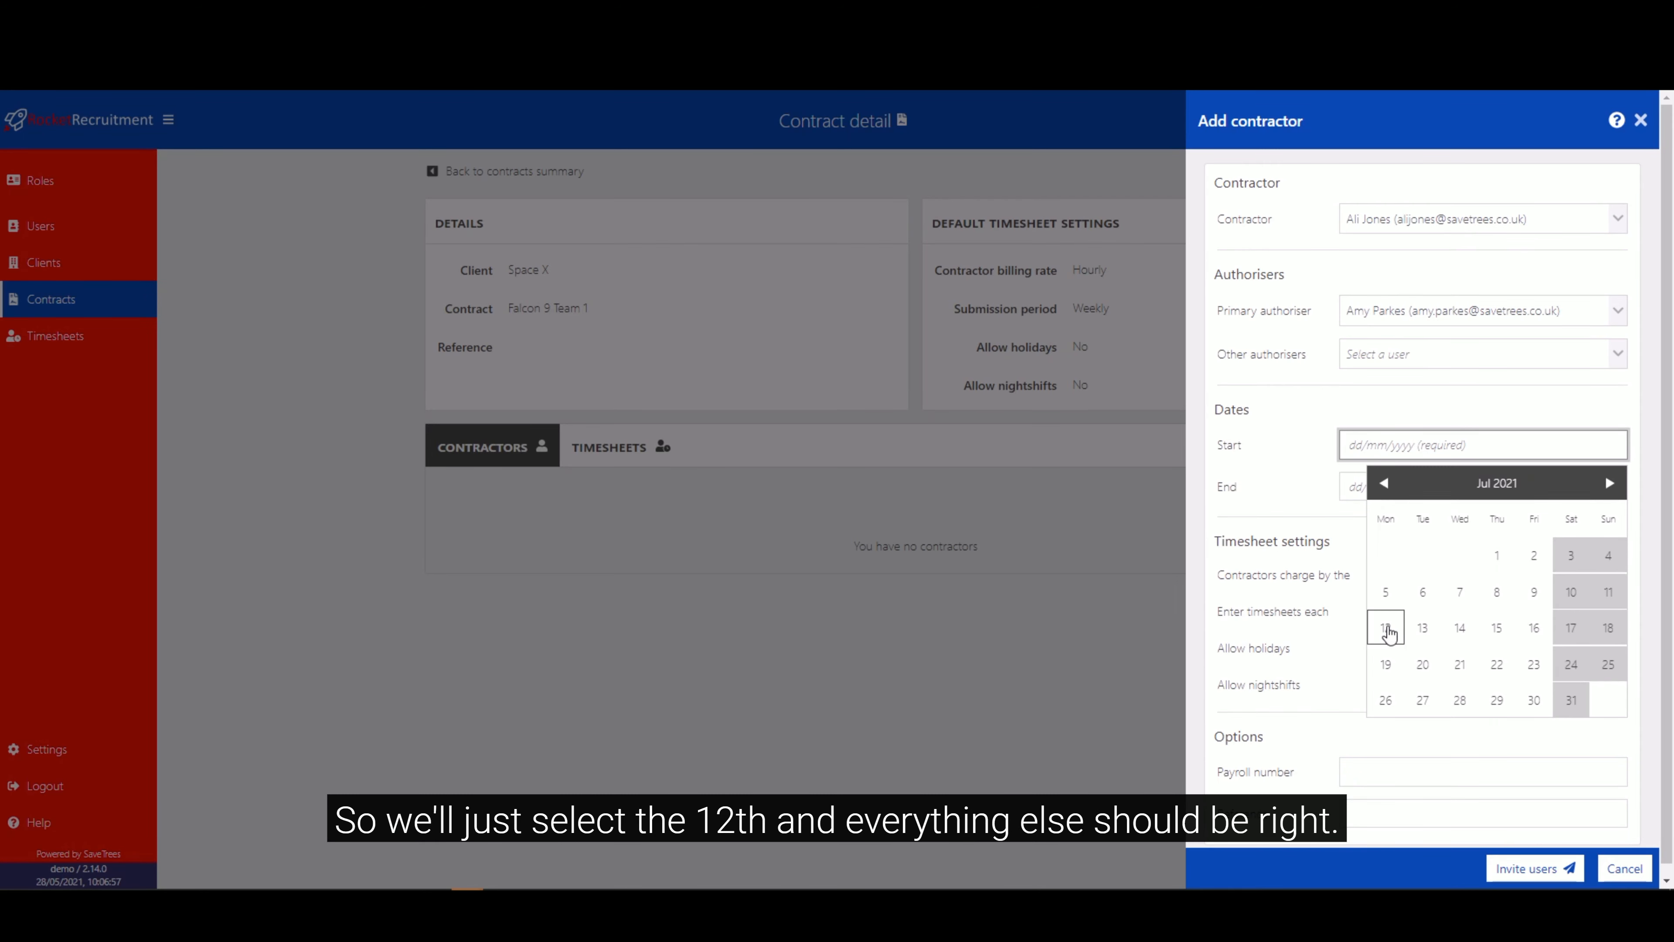
pyautogui.click(1387, 630)
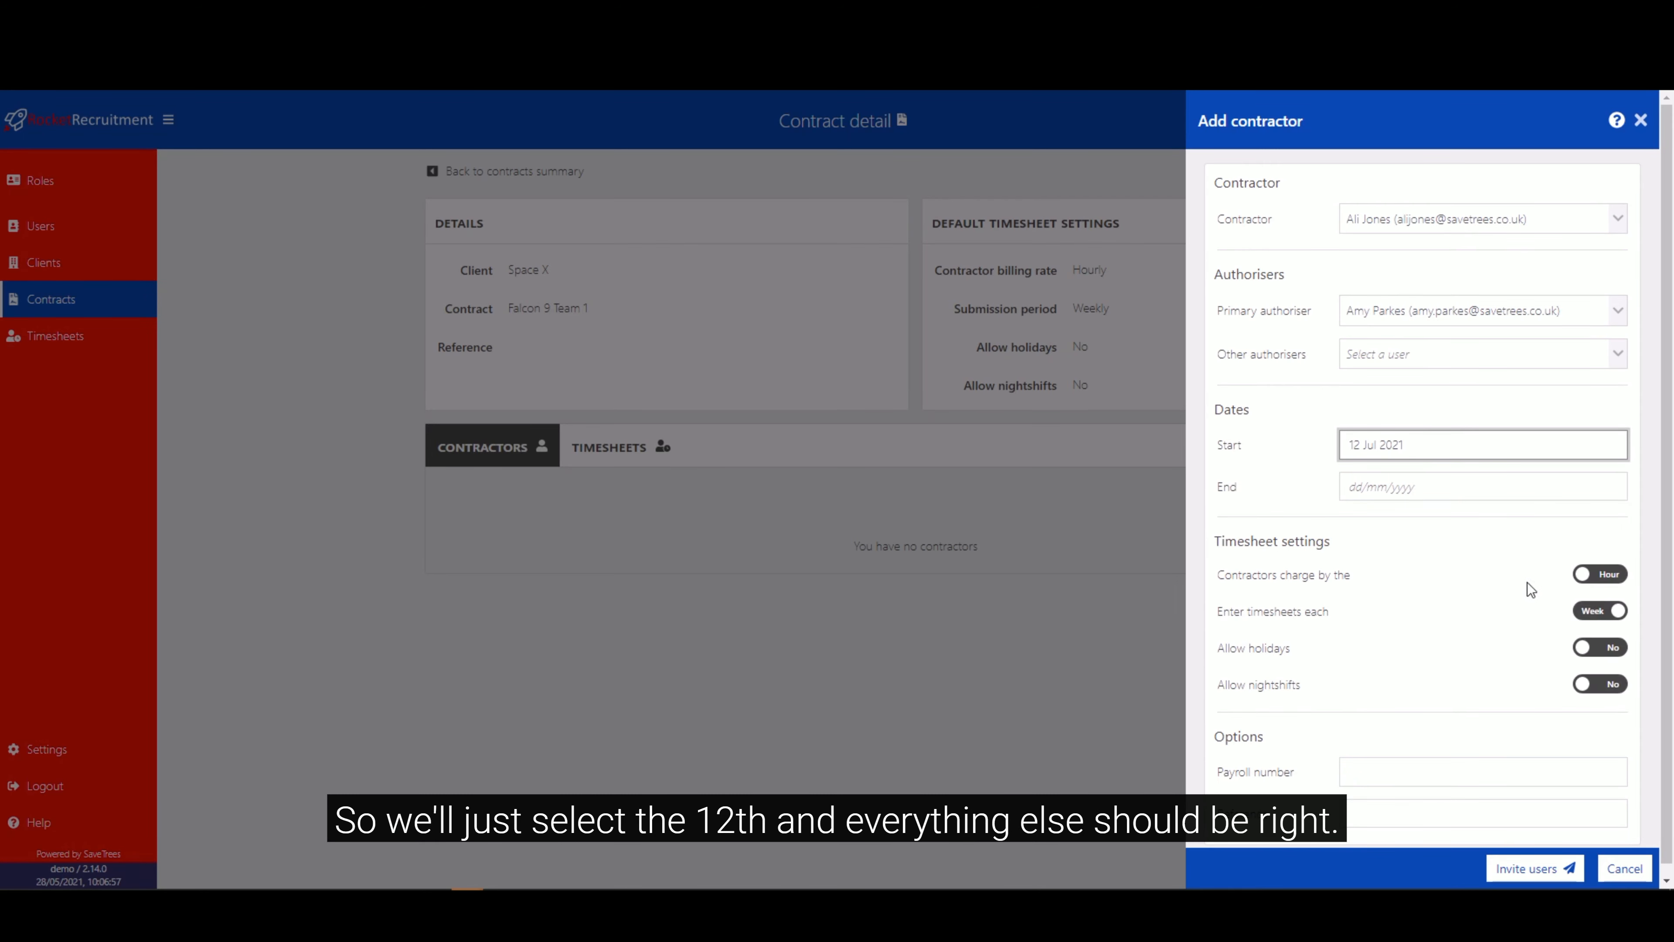
pyautogui.click(1602, 583)
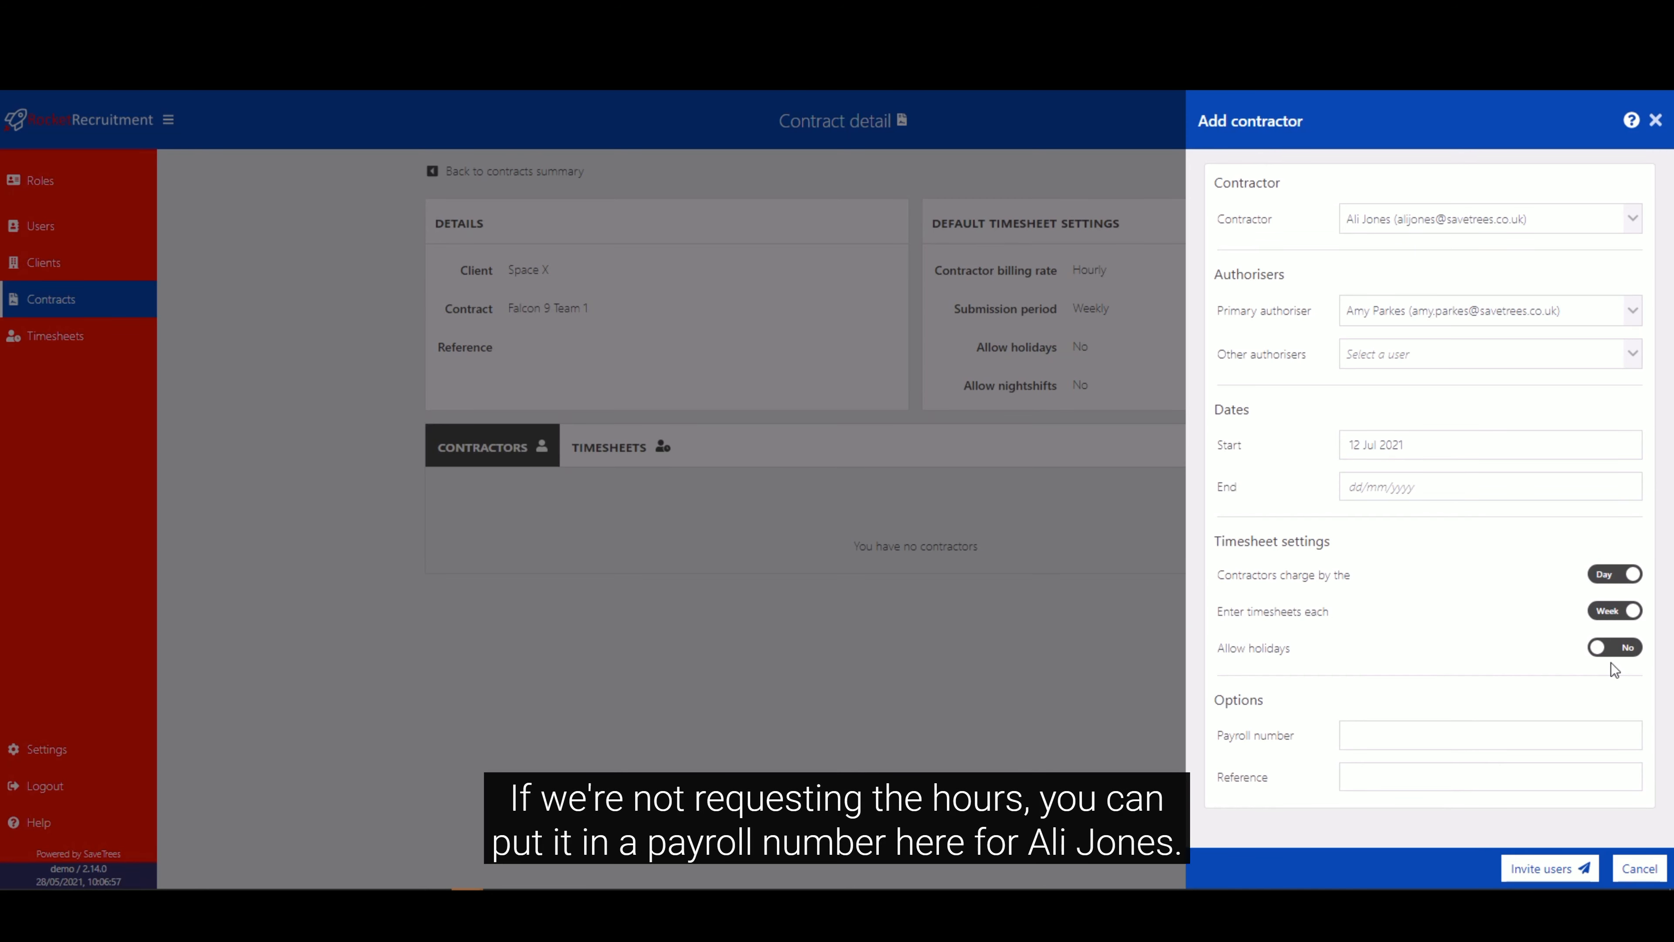
# Enter the contractor's payroll number and invite the users to the contract.
pyautogui.click(1440, 733)
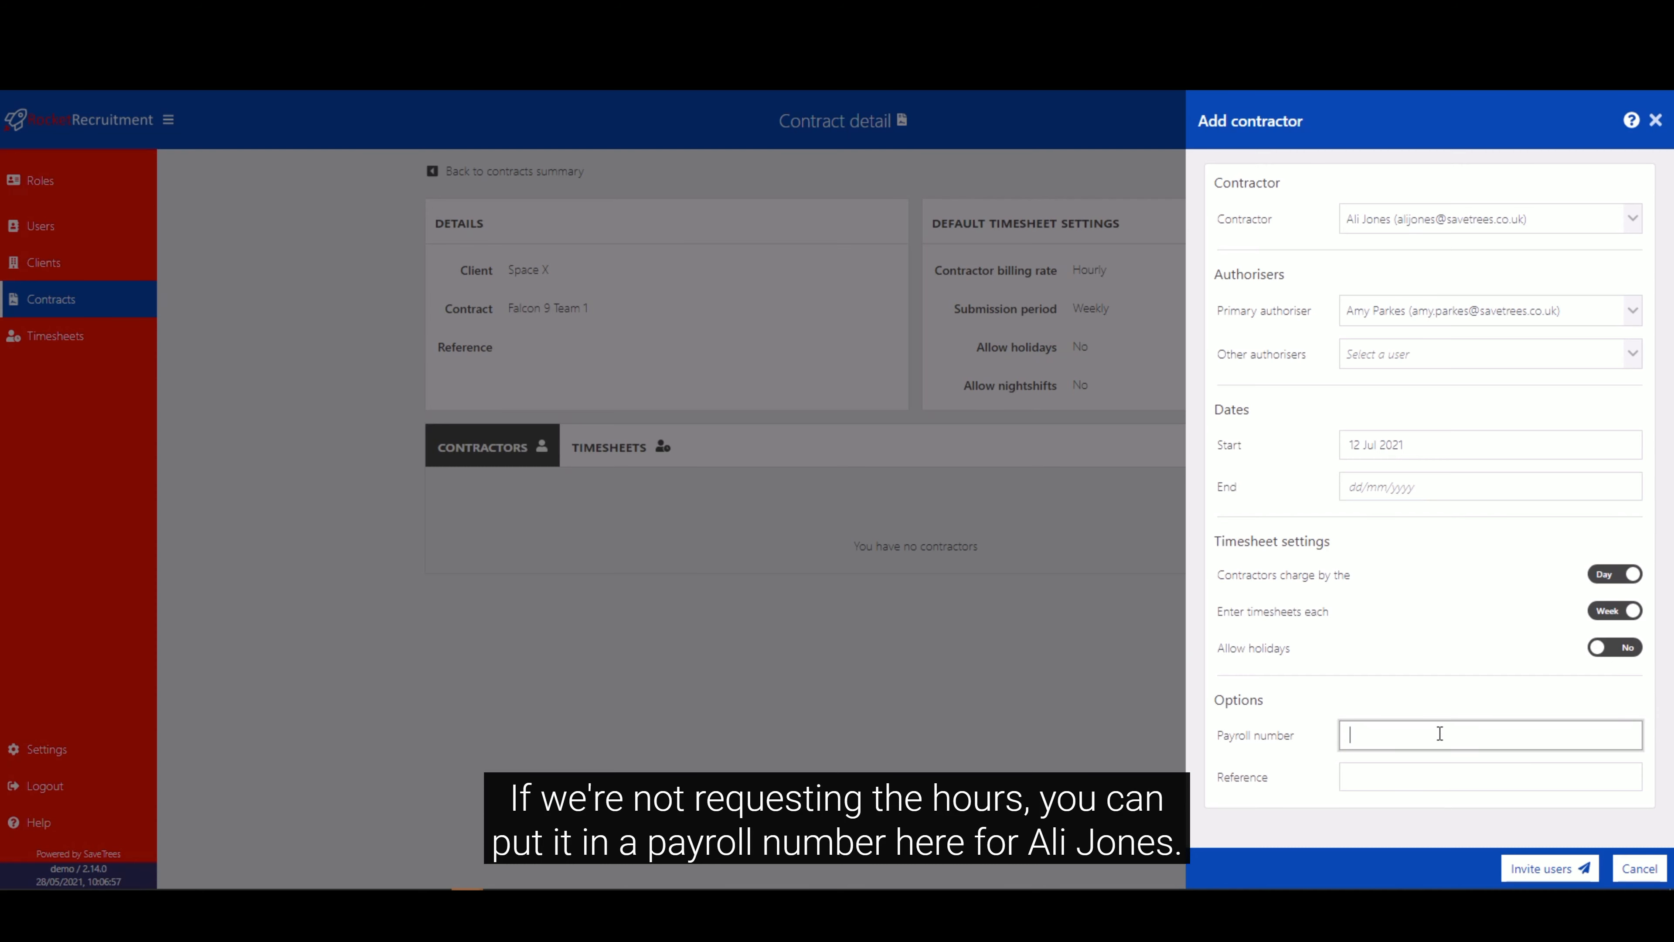
pyautogui.write('PR')
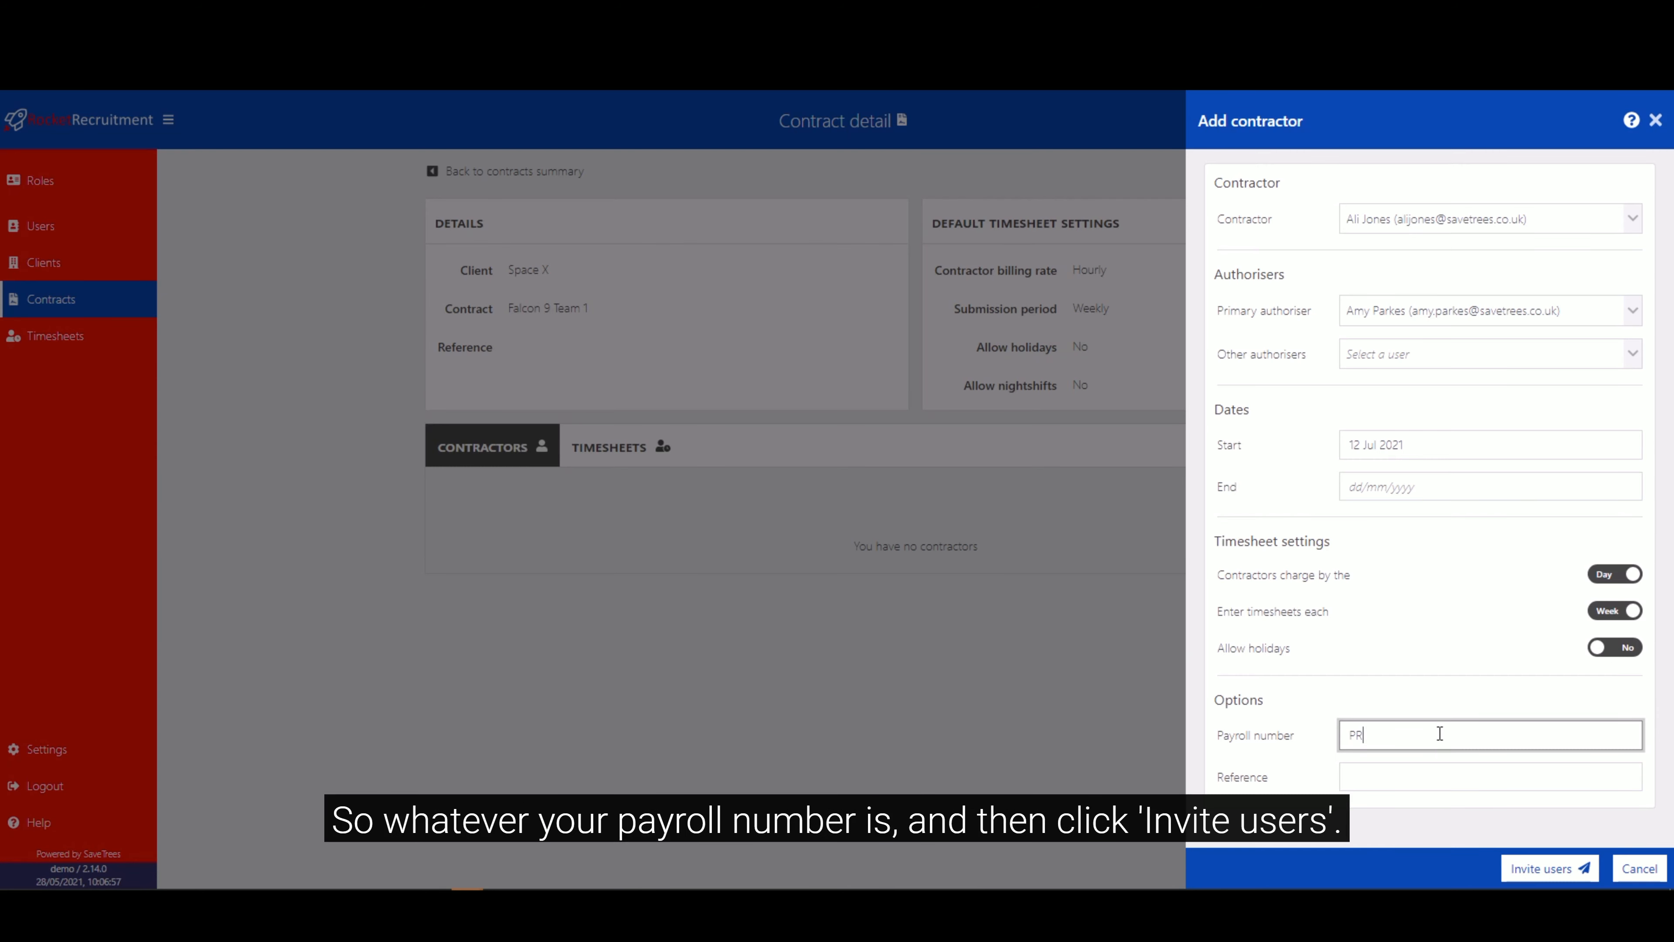
pyautogui.write('AJ01')
pyautogui.click(1457, 695)
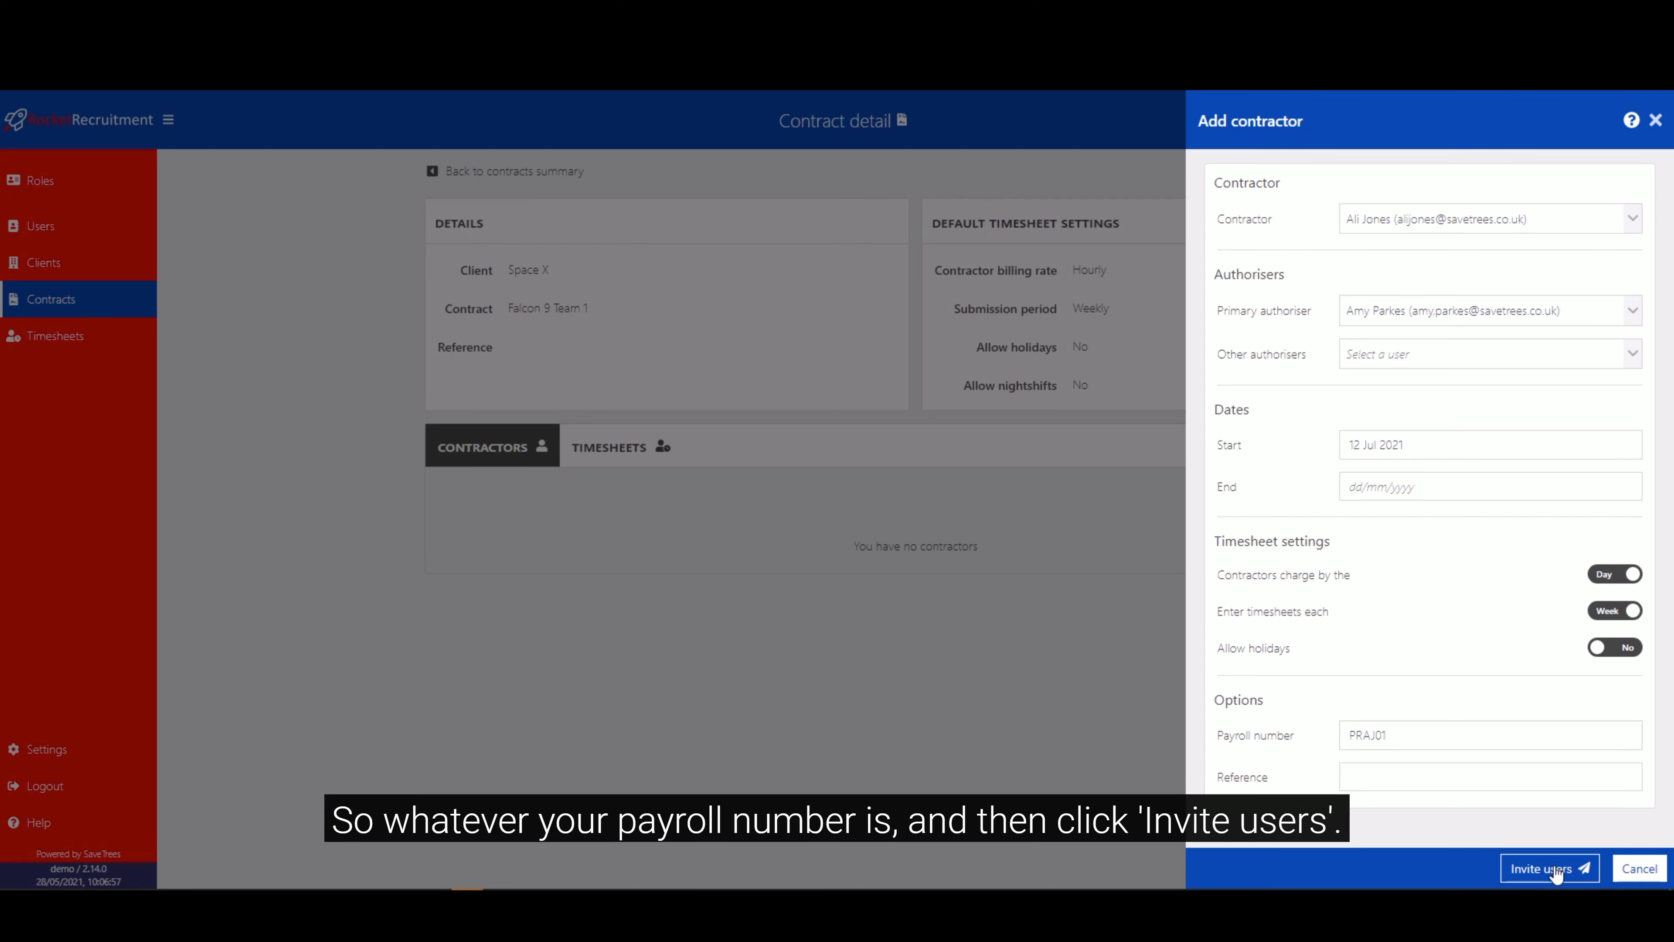
pyautogui.click(1527, 877)
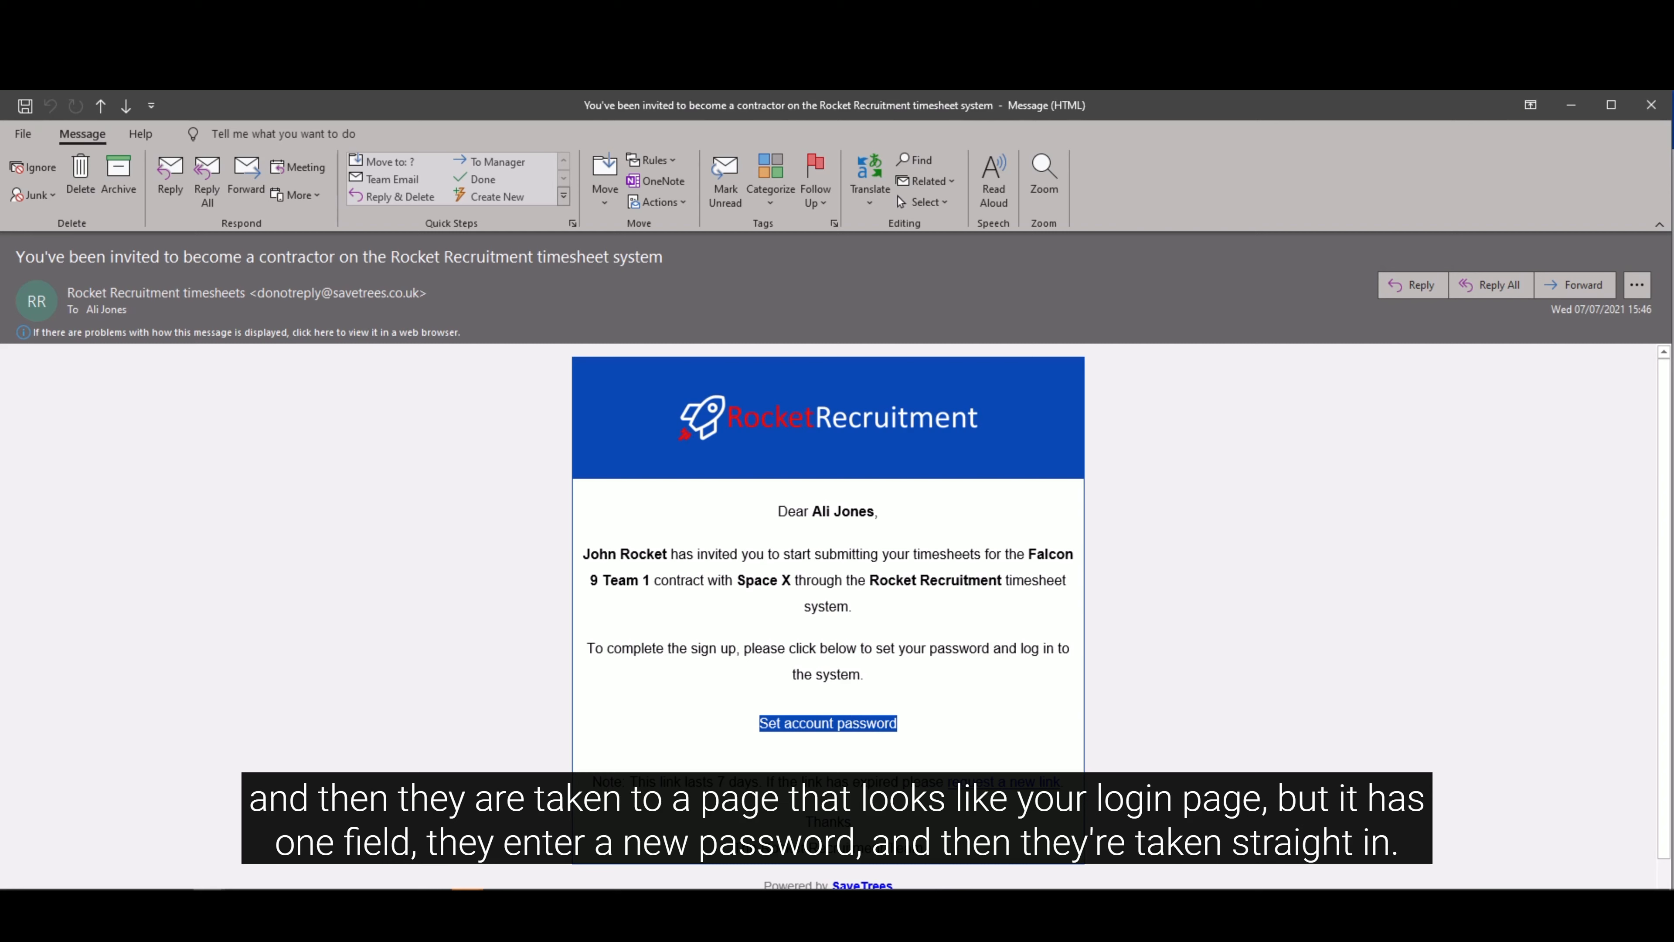
# Minimise the invitation email, open the new contractor's detail from the contract and view their timesheets.
pyautogui.click(1572, 105)
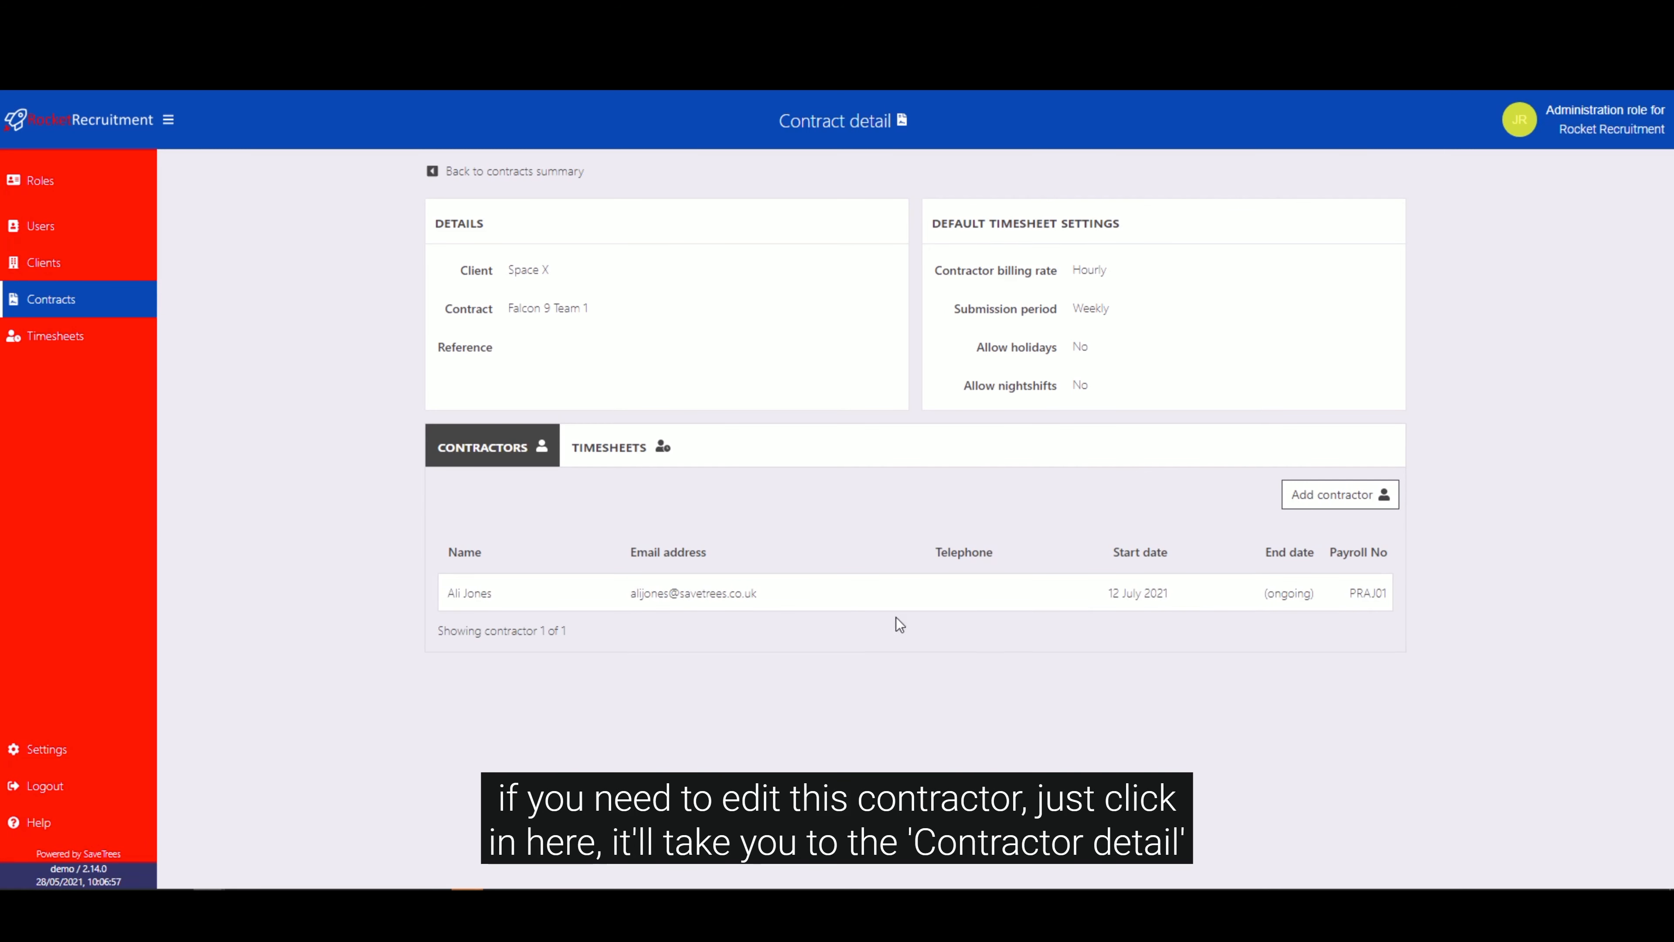
pyautogui.click(860, 603)
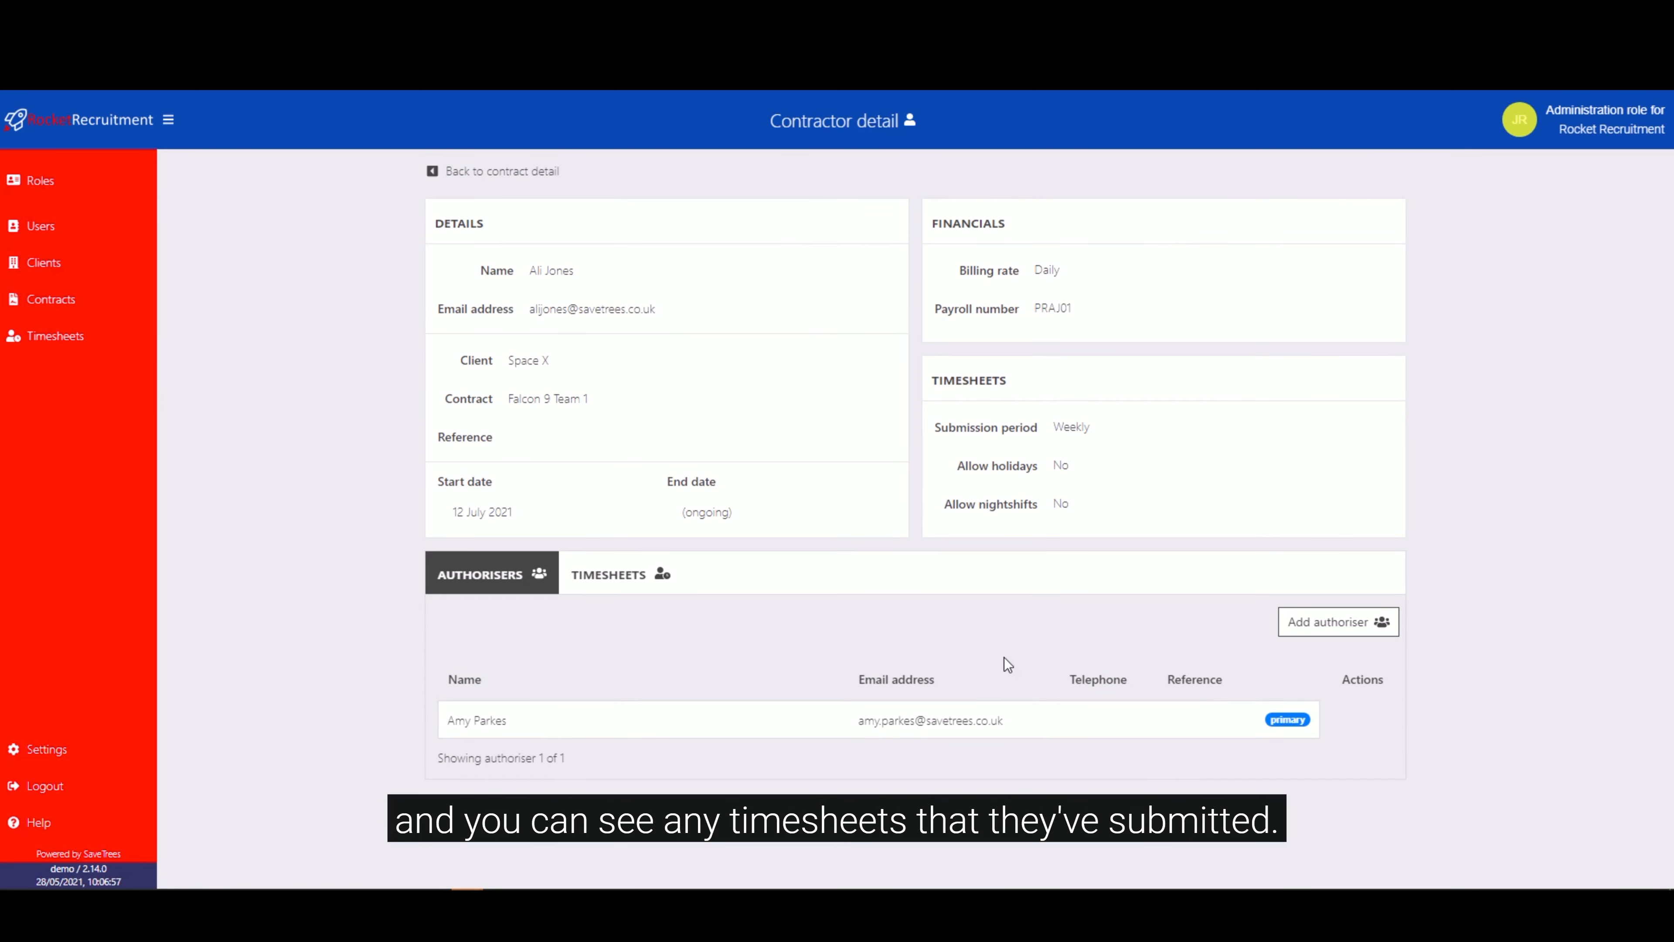
pyautogui.click(612, 585)
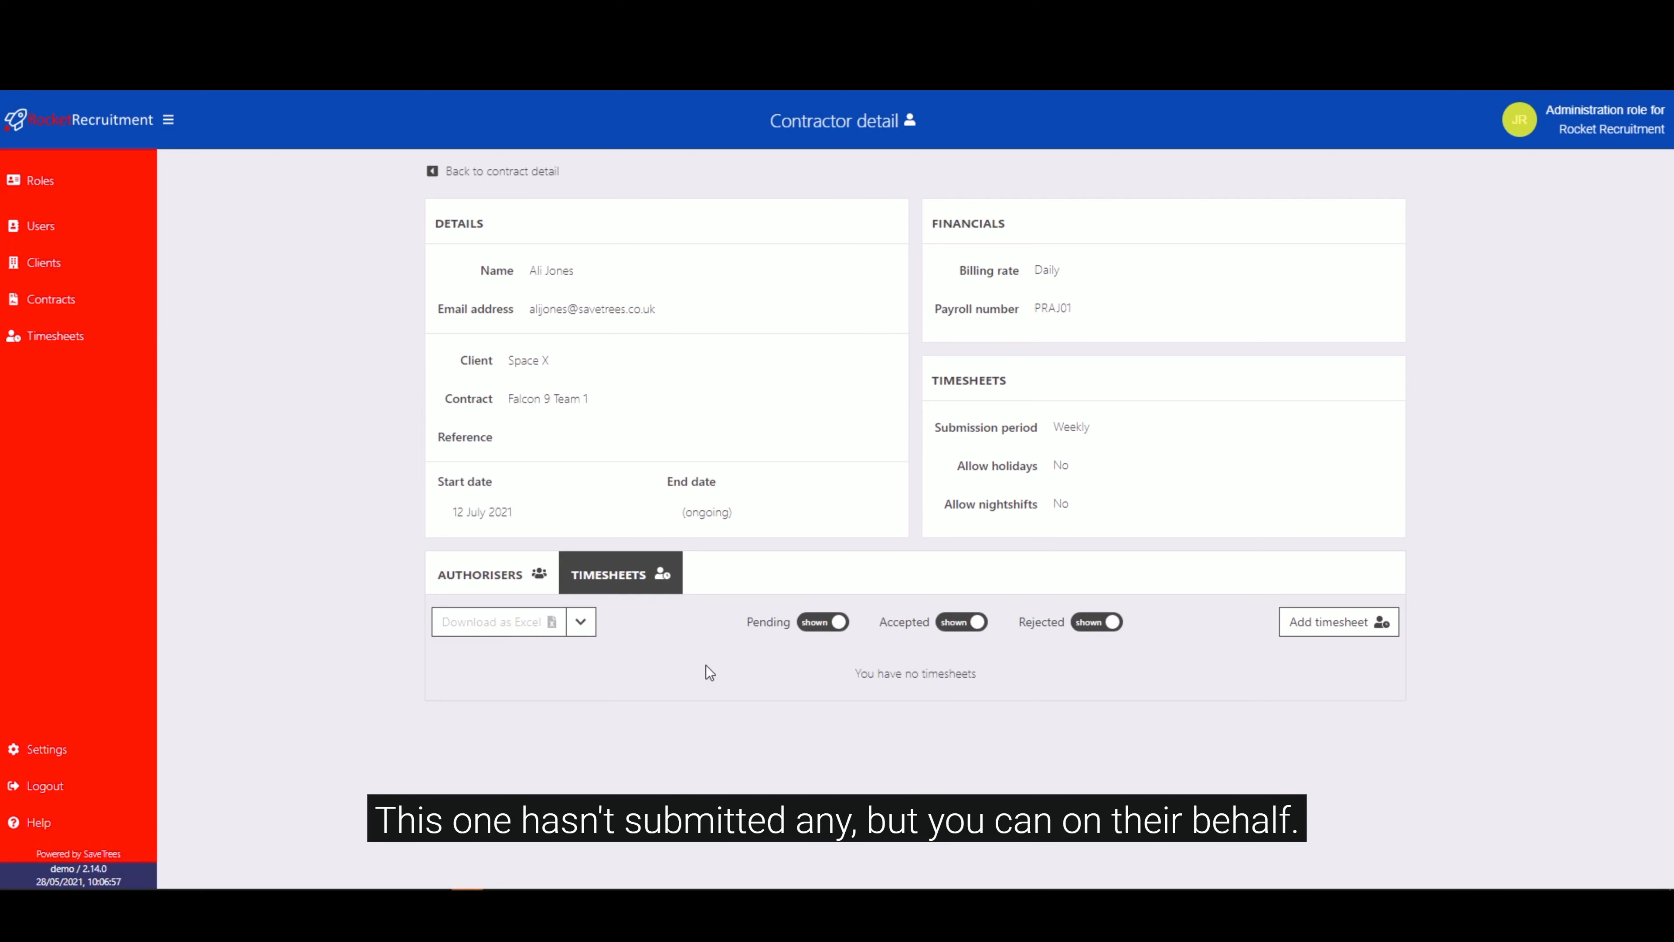
# Try a day-rate timesheet for the week beginning 12th July 2021 with a half day on Monday, clear the entry and discard the timesheet.
pyautogui.click(1342, 623)
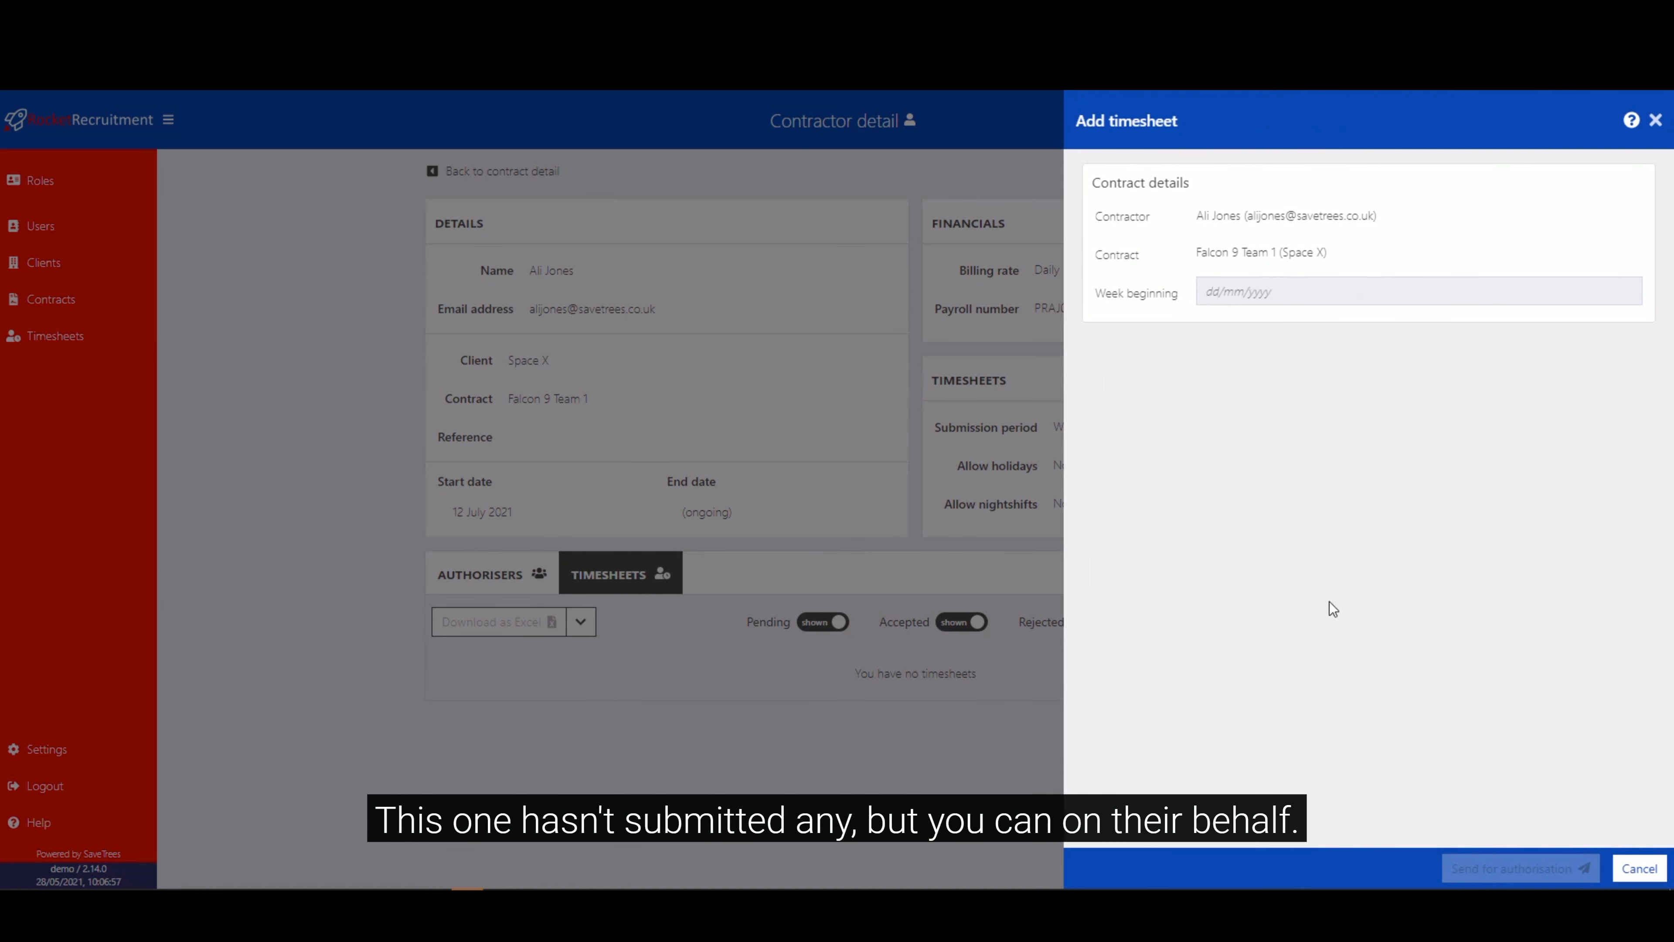
pyautogui.click(1297, 280)
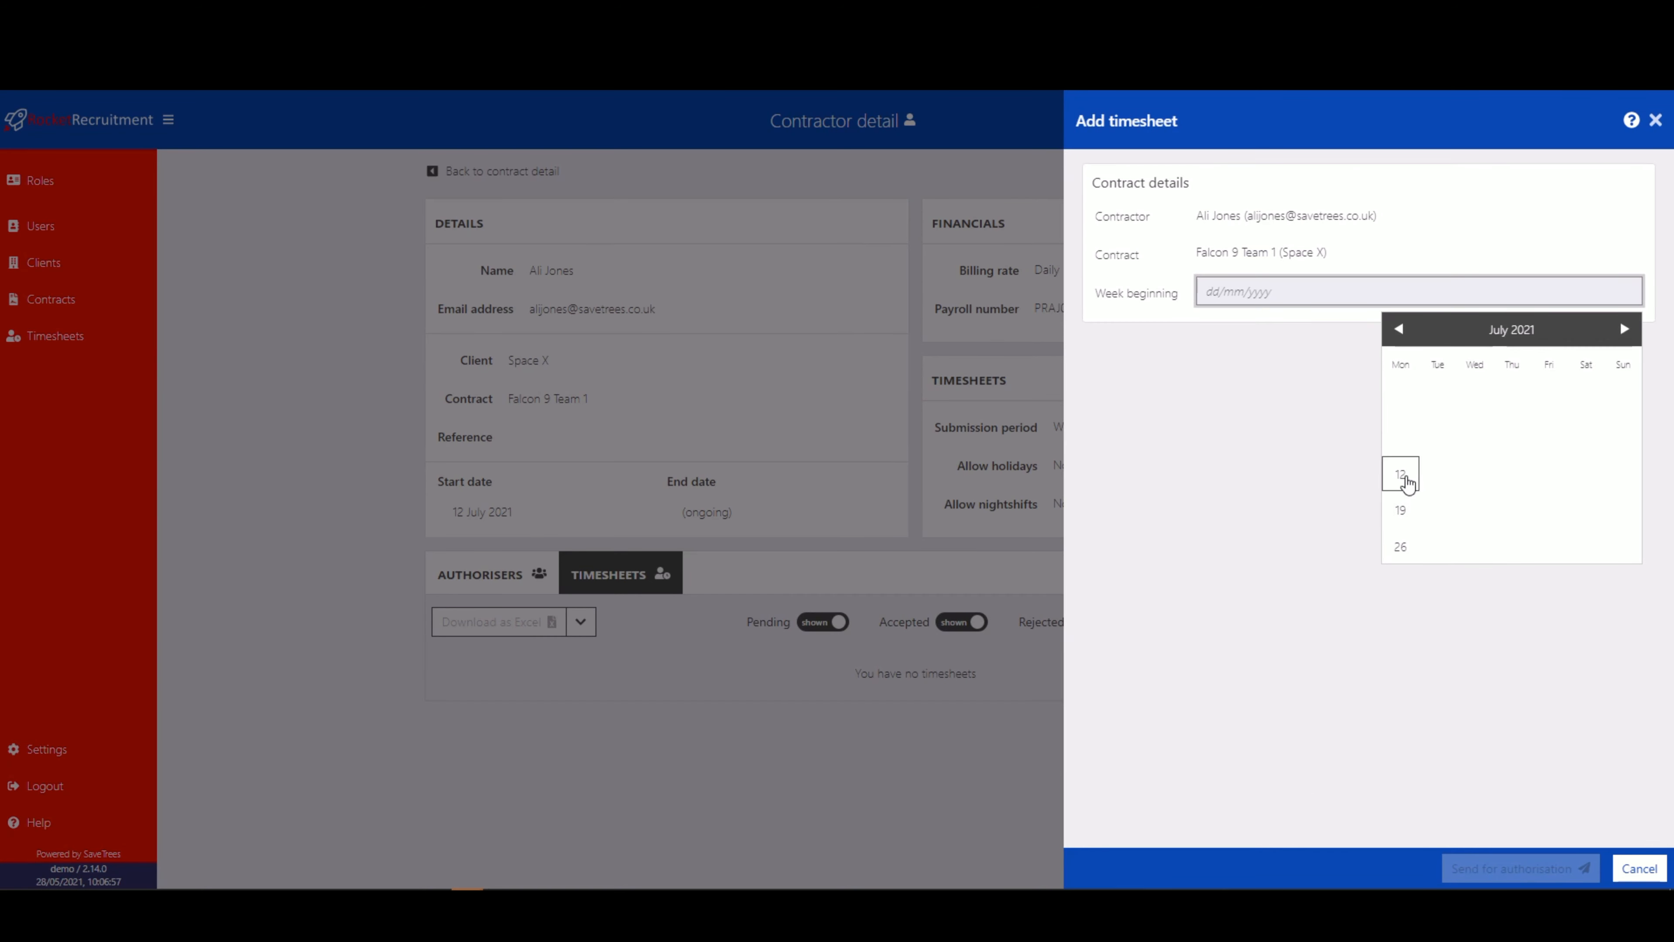
pyautogui.click(1405, 477)
pyautogui.click(1398, 414)
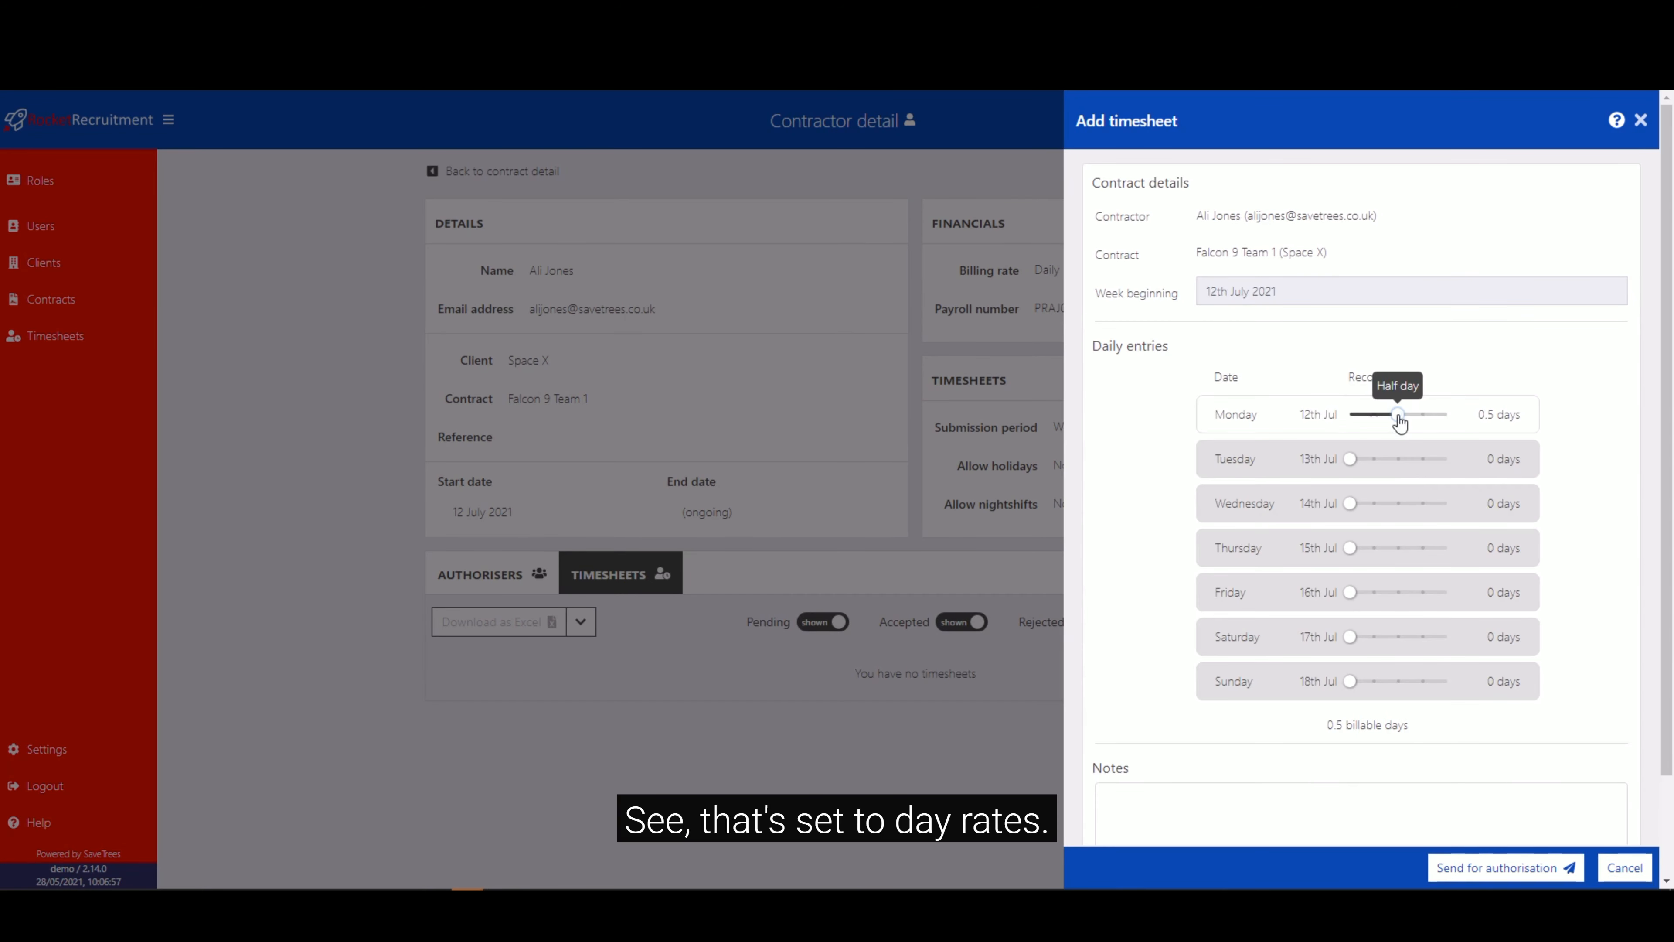
pyautogui.click(1351, 416)
pyautogui.click(1640, 120)
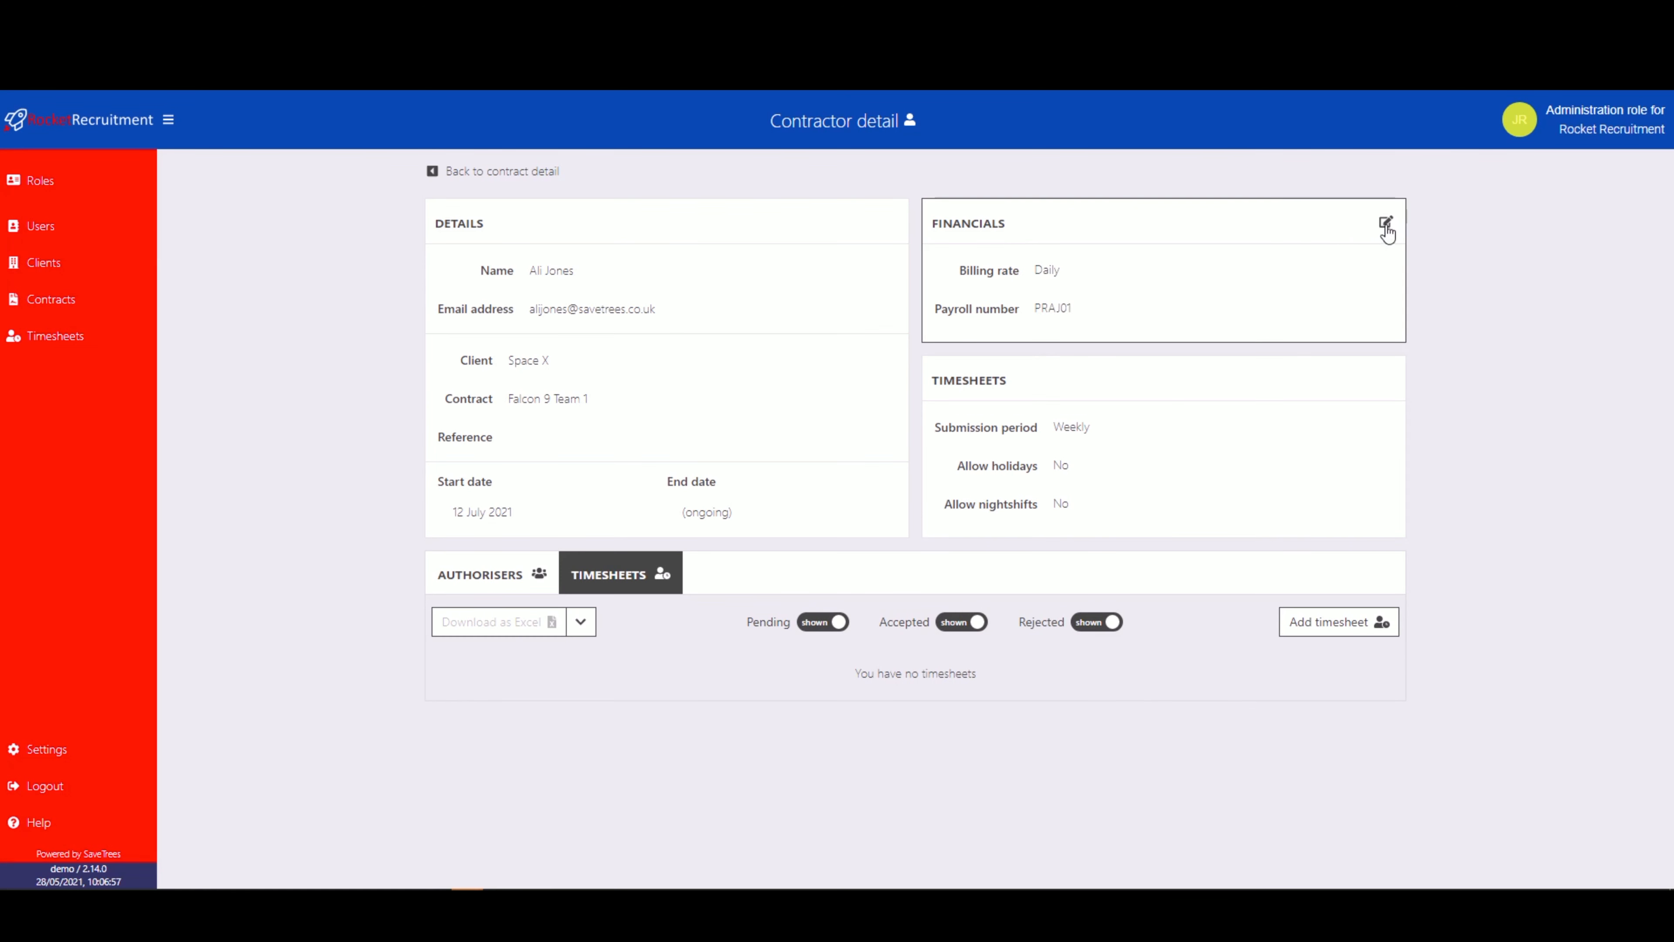
# Set the contractor's billing rate to Hourly and save the financials.
pyautogui.click(1386, 223)
pyautogui.click(1073, 276)
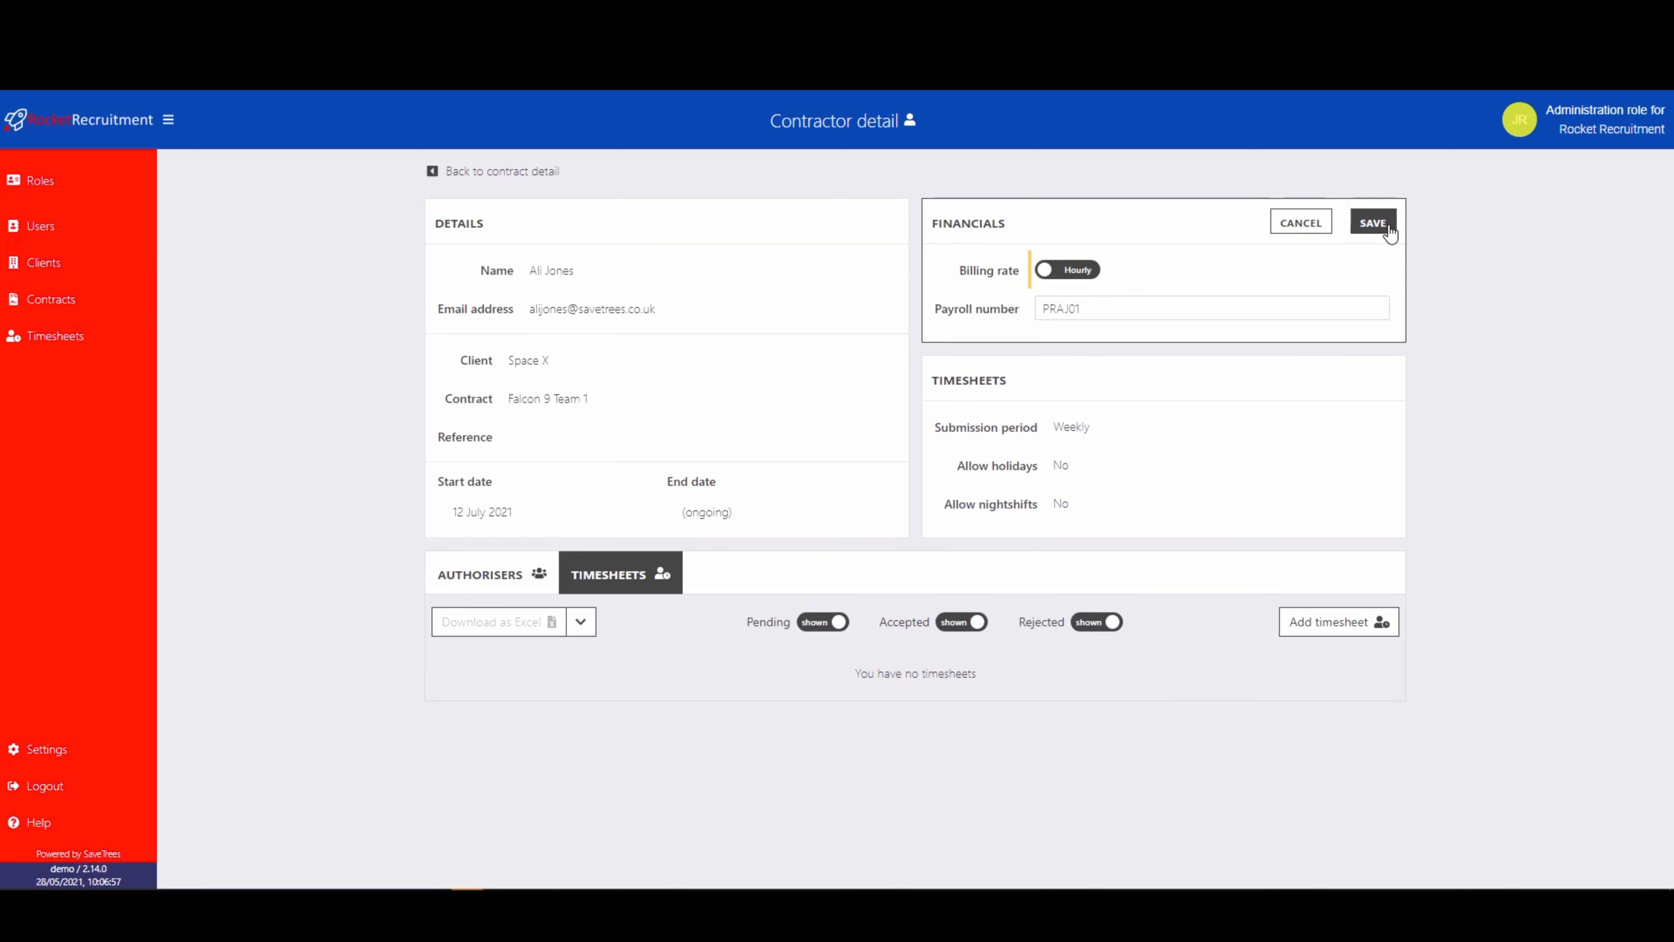
pyautogui.click(1373, 222)
# Preview the hourly timesheet form for the week beginning 12th July 2021, close it without sending and show the contractor's authorisers.
pyautogui.click(1300, 623)
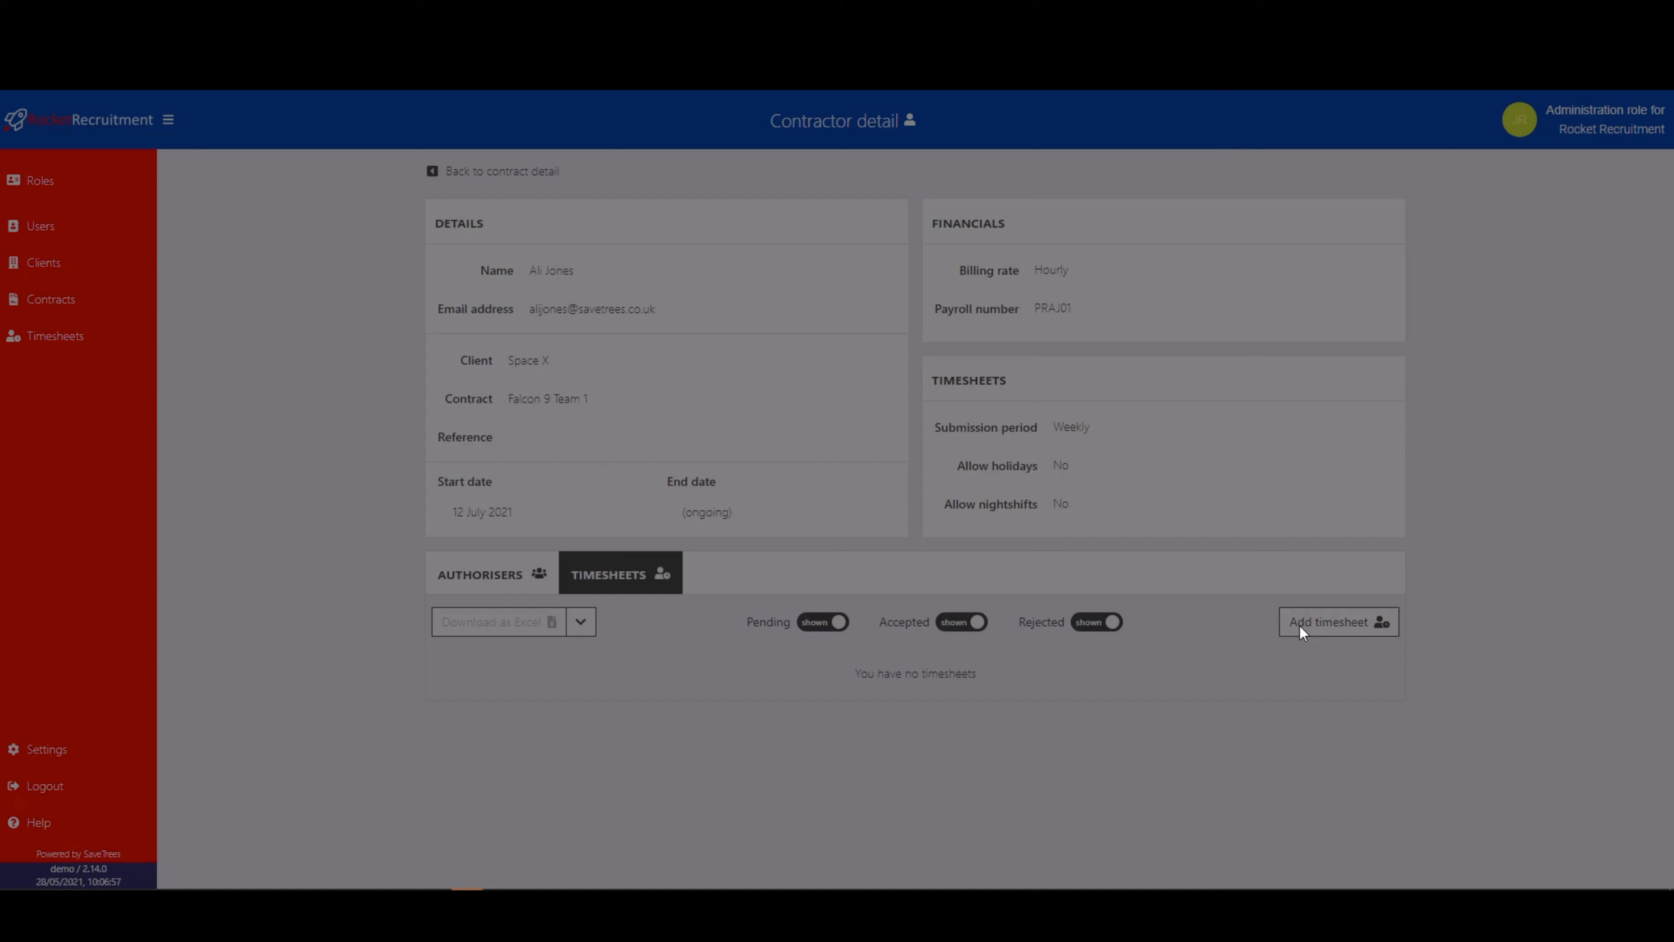
pyautogui.click(1271, 283)
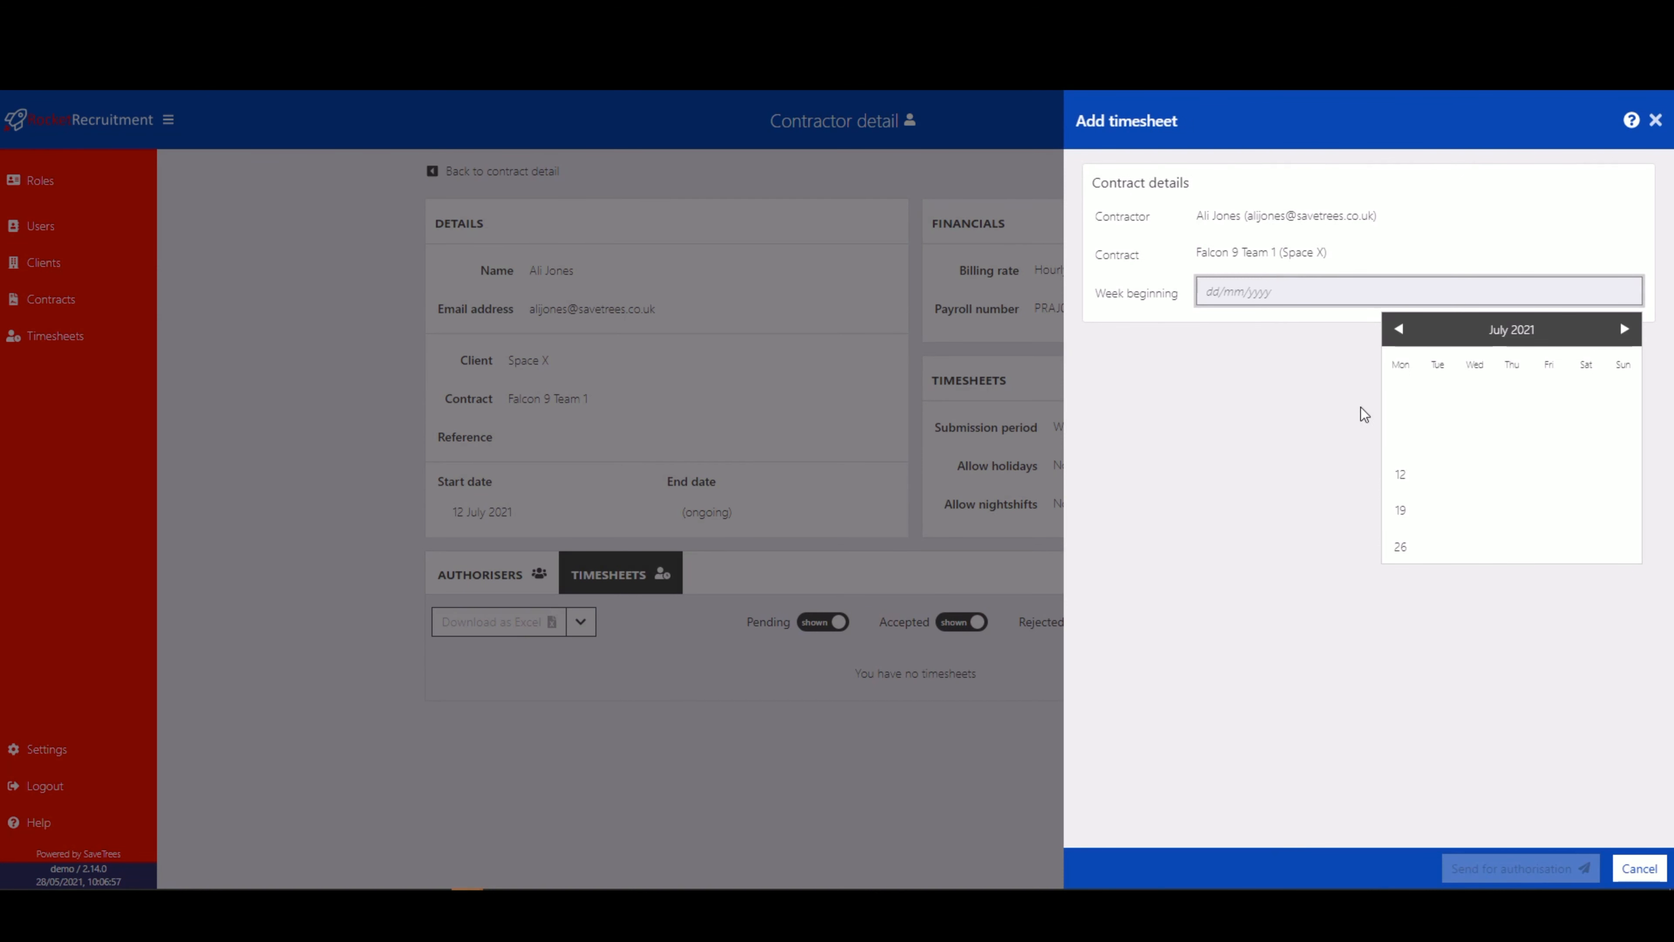
pyautogui.click(1398, 474)
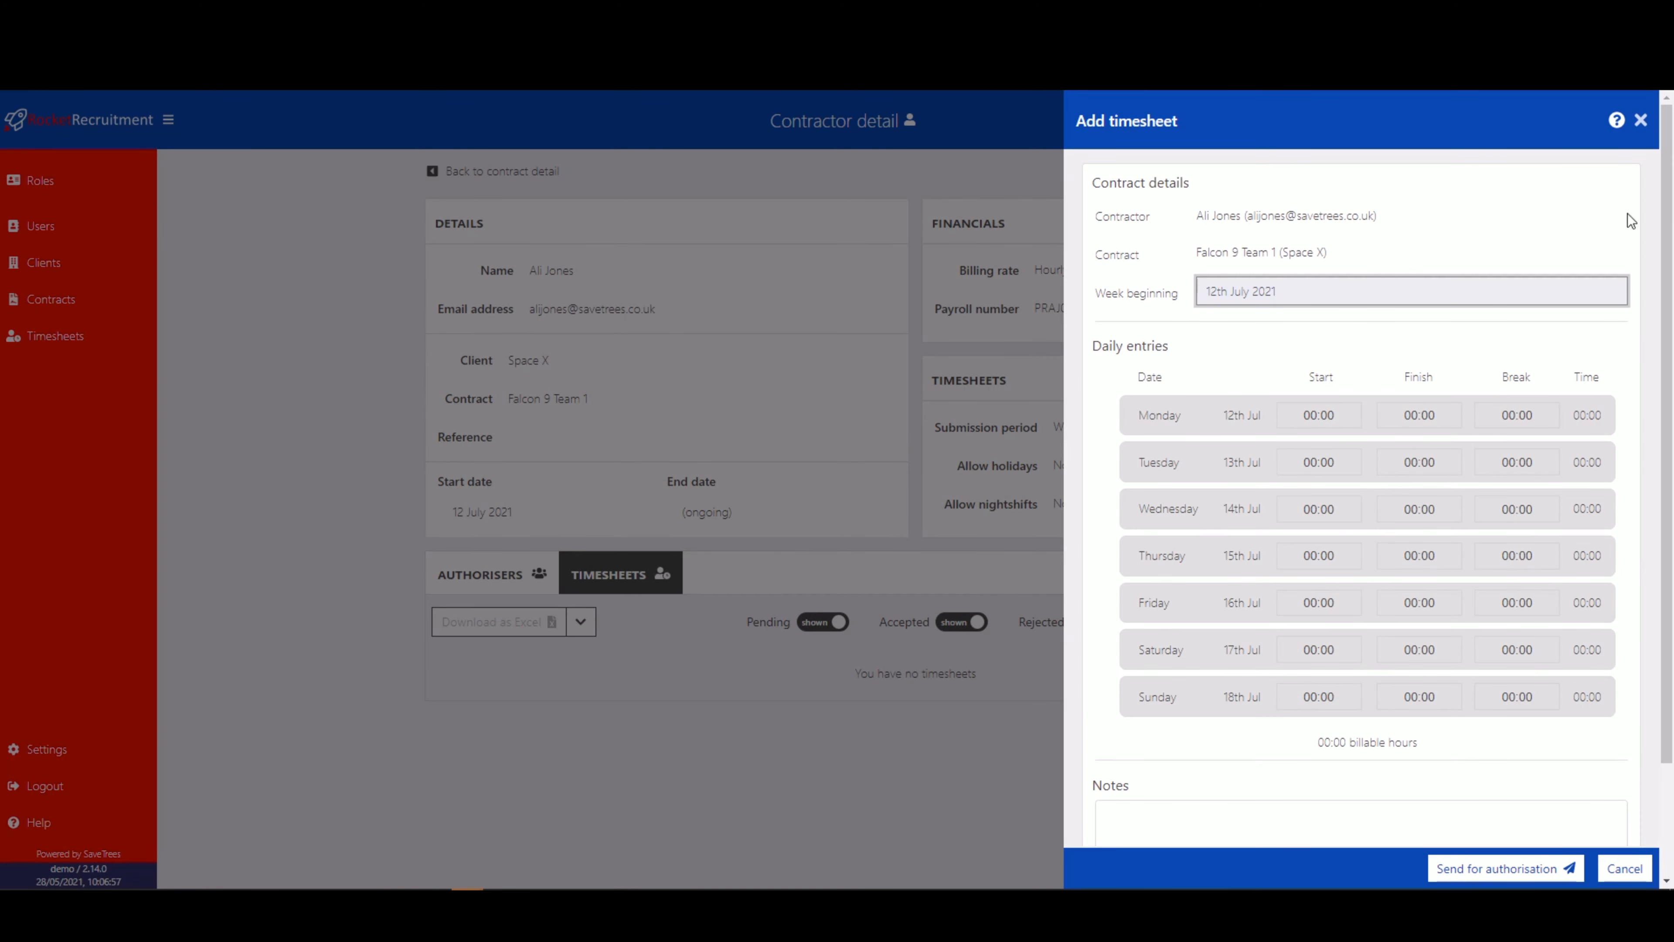
pyautogui.click(1639, 121)
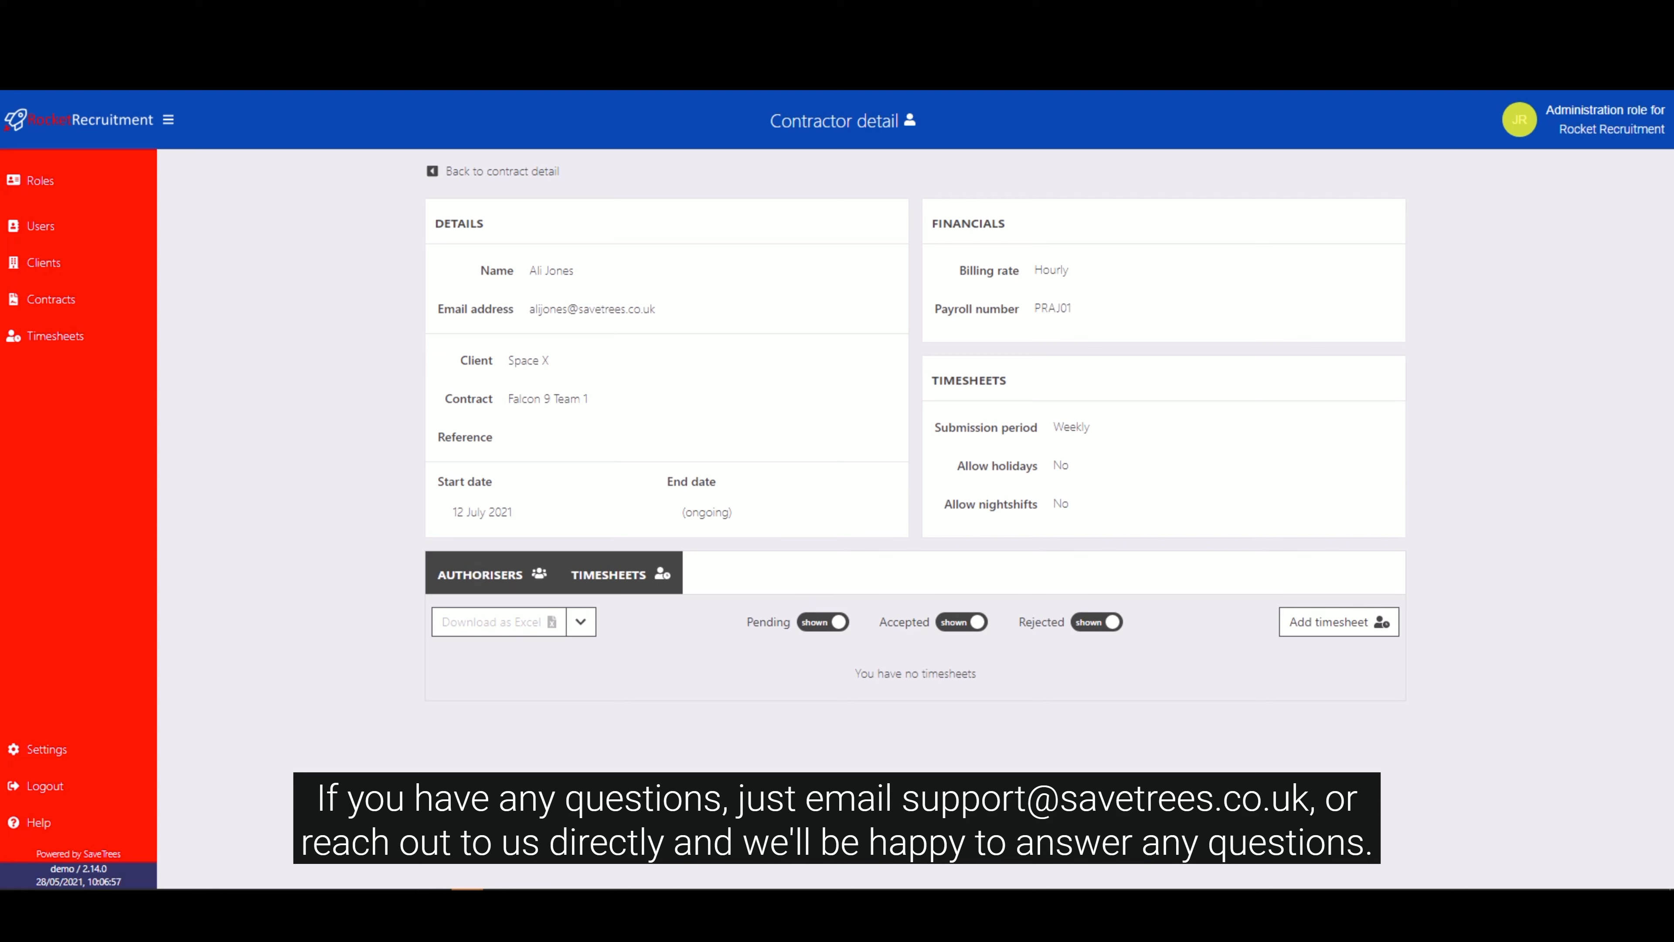
pyautogui.click(473, 564)
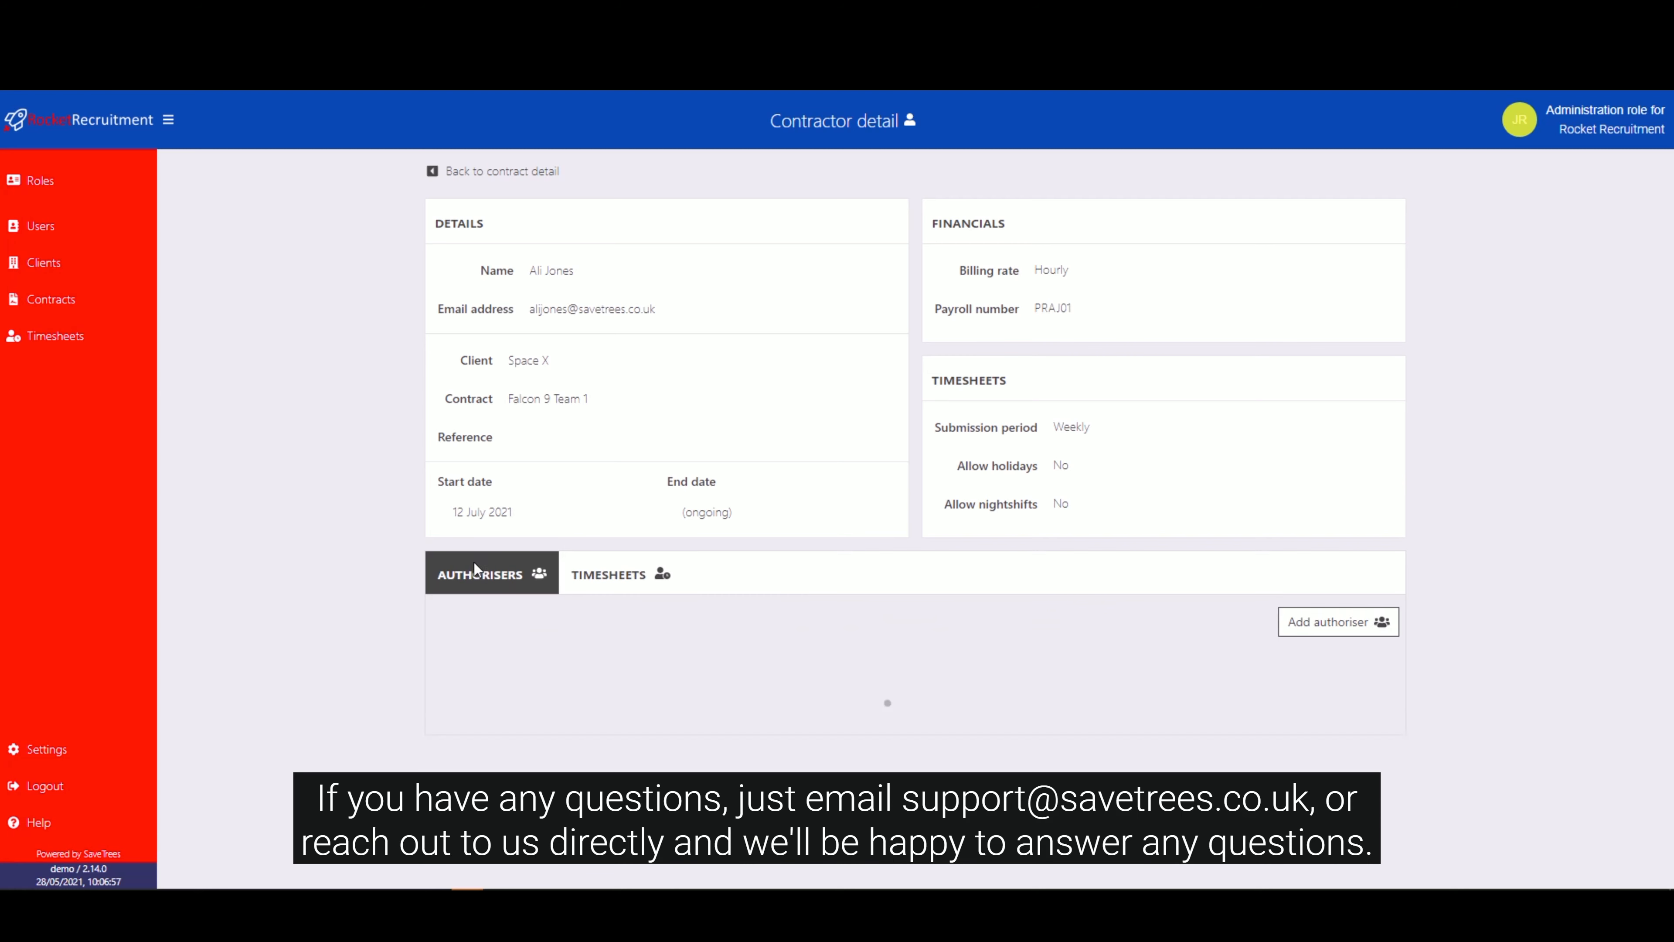